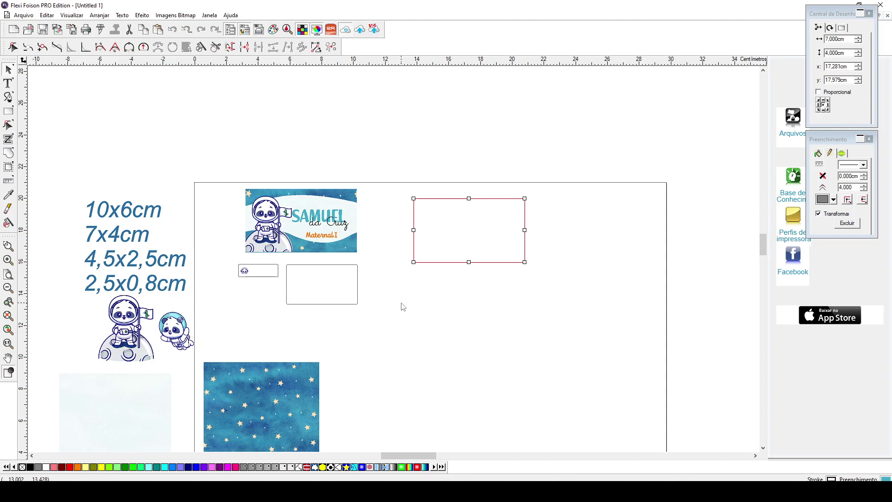
# - Paste four copies of the 7 × 4 cm rectangle into a two-column grid on the right half
pyautogui.hotkey('ctrl', 'v')
pyautogui.click(414, 268)
pyautogui.hotkey('ctrl', 'v')
pyautogui.hotkey('ctrl', 'v')
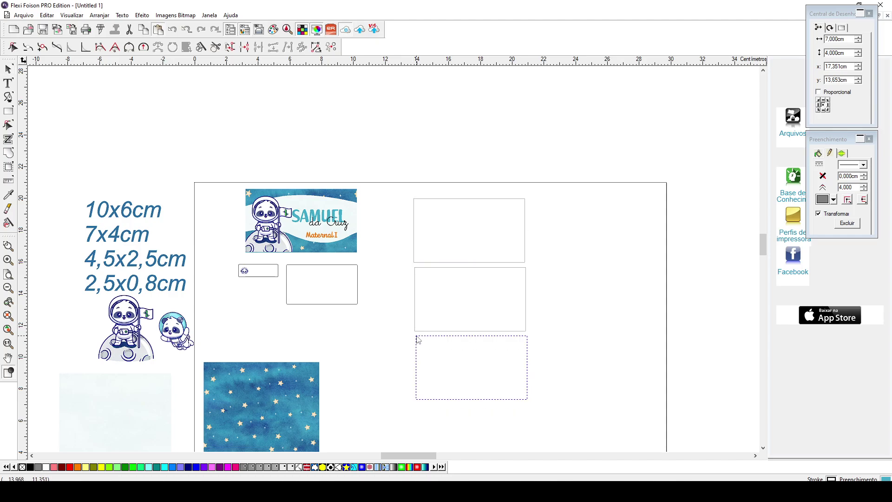
pyautogui.click(417, 337)
pyautogui.hotkey('ctrl', 'v')
pyautogui.click(535, 199)
pyautogui.hotkey('ctrl', 'v')
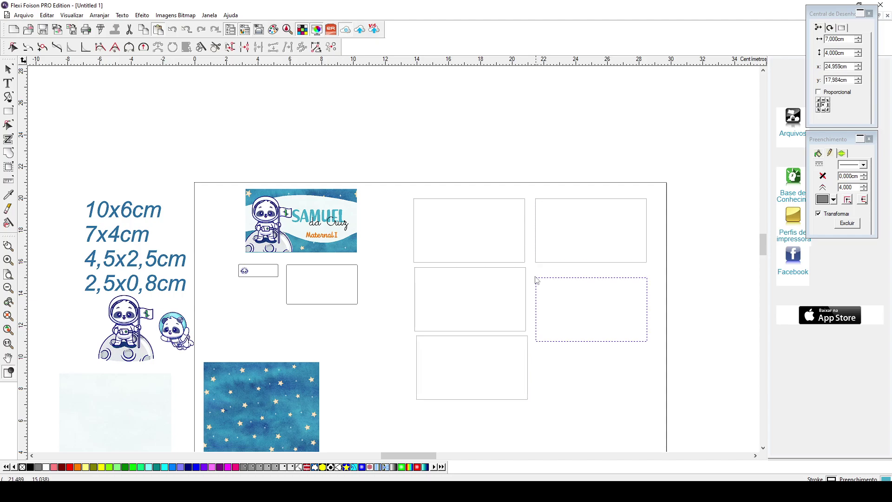
pyautogui.click(531, 270)
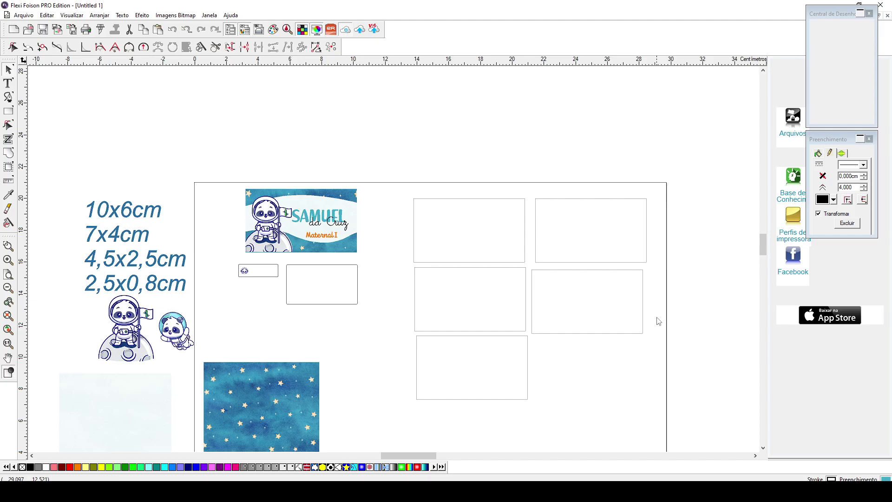
pyautogui.click(659, 321)
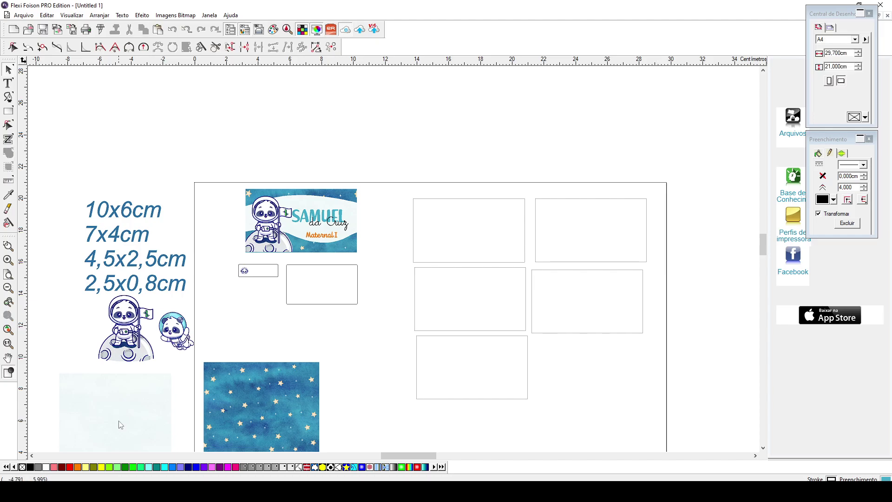
# - Fit the light-blue image over the middle-right rectangle and clip it with Máscara
pyautogui.moveTo(121, 425); pyautogui.dragTo(567, 350)
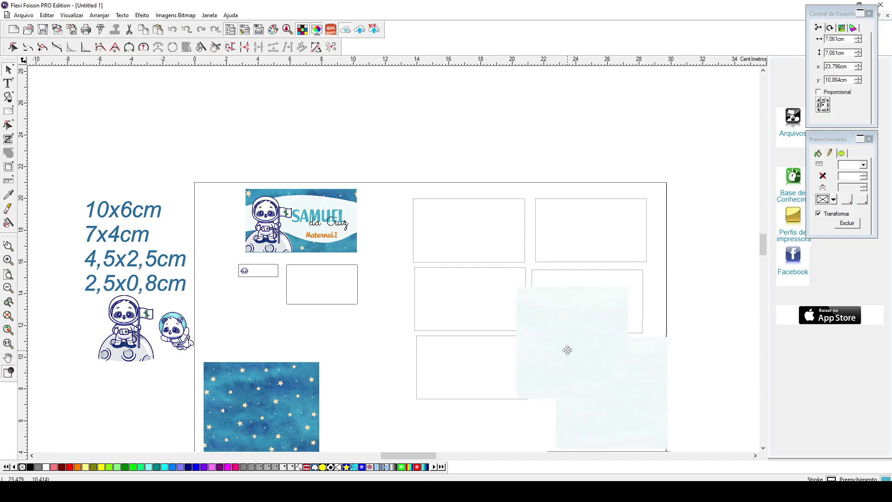
pyautogui.moveTo(568, 350); pyautogui.dragTo(579, 368)
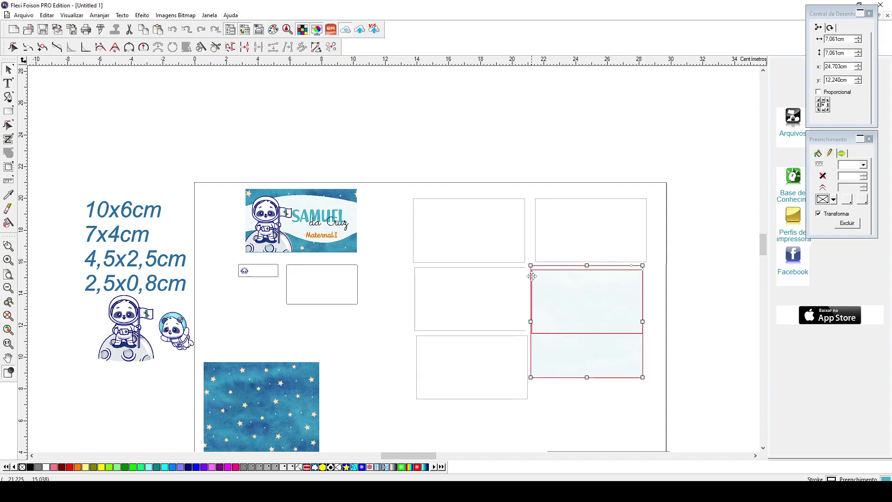
pyautogui.rightClick(618, 339)
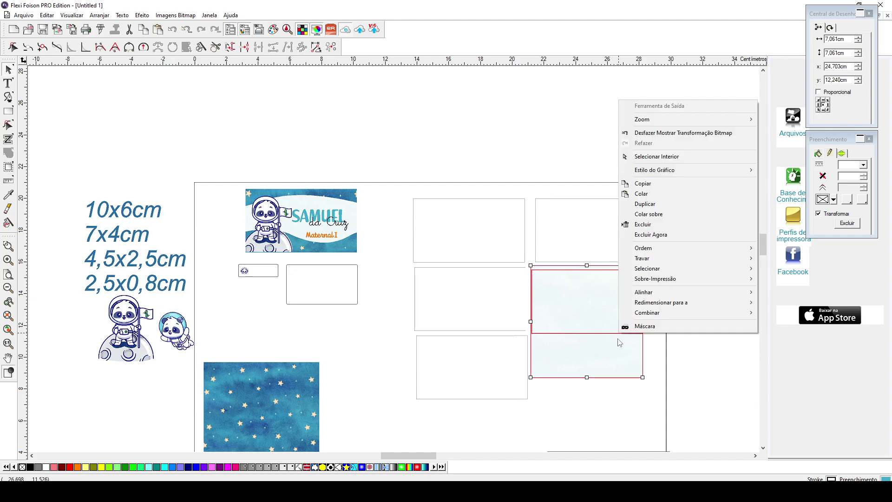
pyautogui.click(645, 327)
pyautogui.click(600, 368)
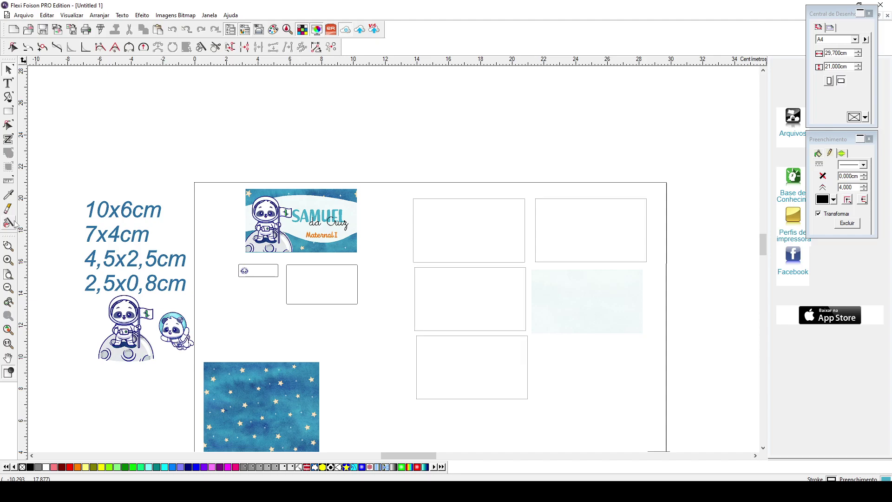
pyautogui.press('F10')
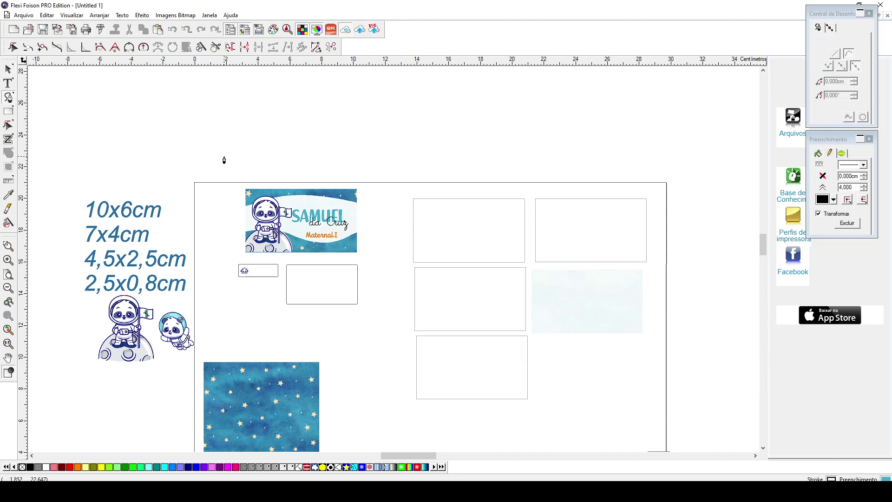
# - Draw a closed shape with a curved, wavy top edge using the Bezier tool
pyautogui.click(218, 129)
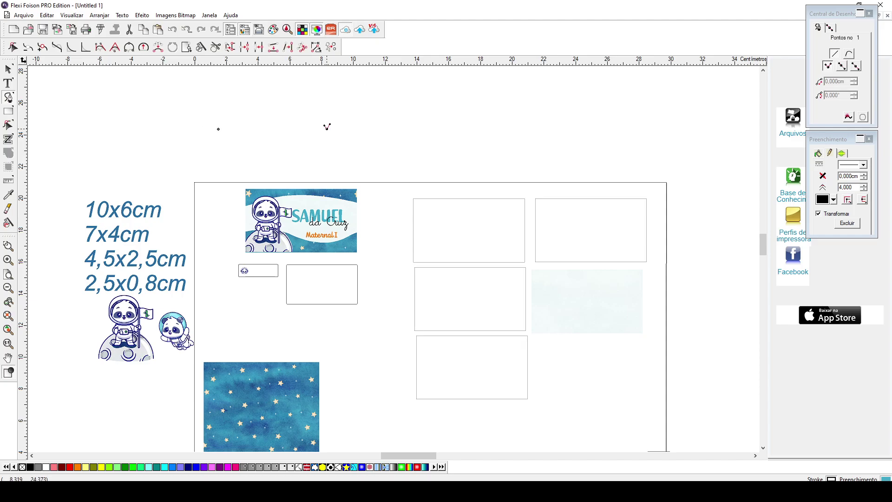
pyautogui.moveTo(327, 129); pyautogui.dragTo(437, 159)
pyautogui.scroll(1, 437, 158)
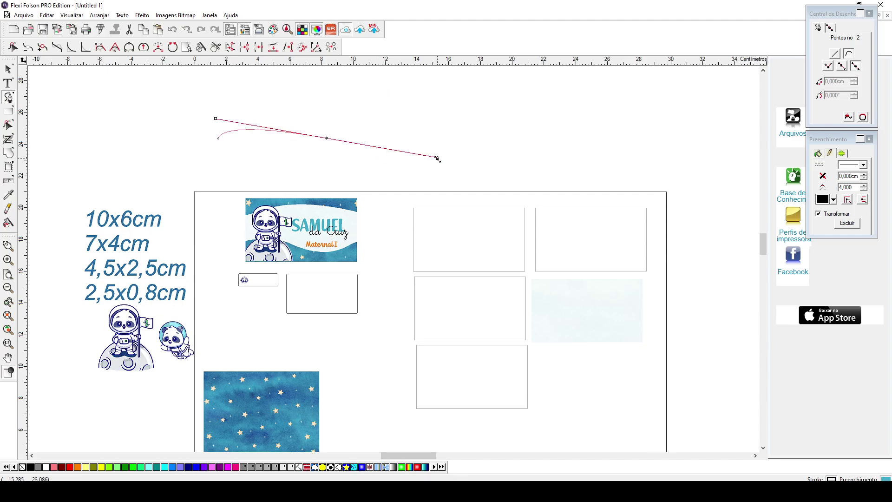
pyautogui.moveTo(438, 153); pyautogui.dragTo(480, 131)
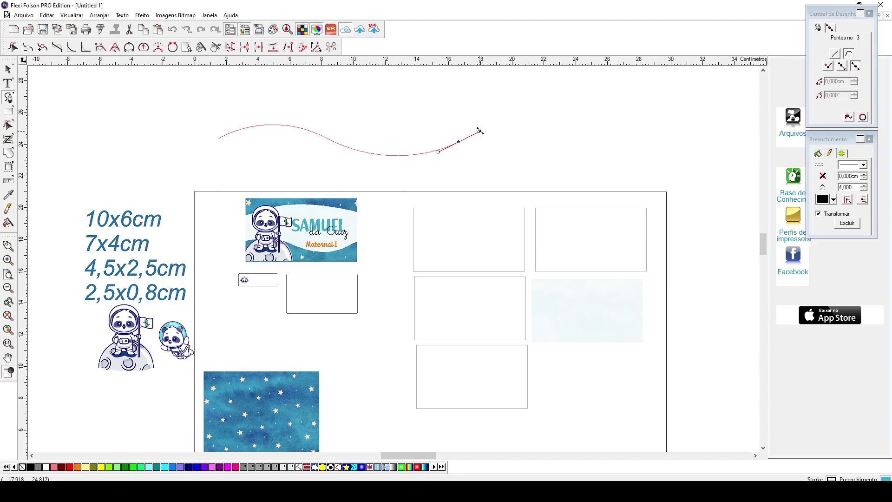
pyautogui.click(459, 275)
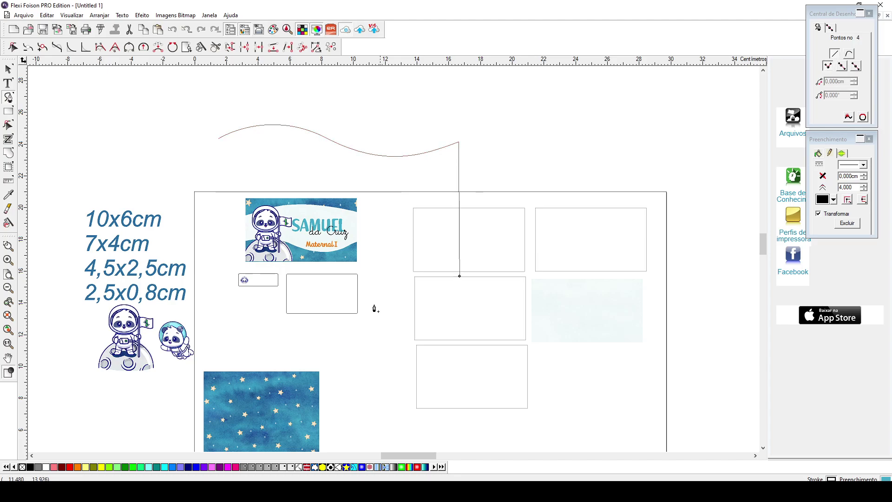
pyautogui.click(231, 288)
pyautogui.click(219, 135)
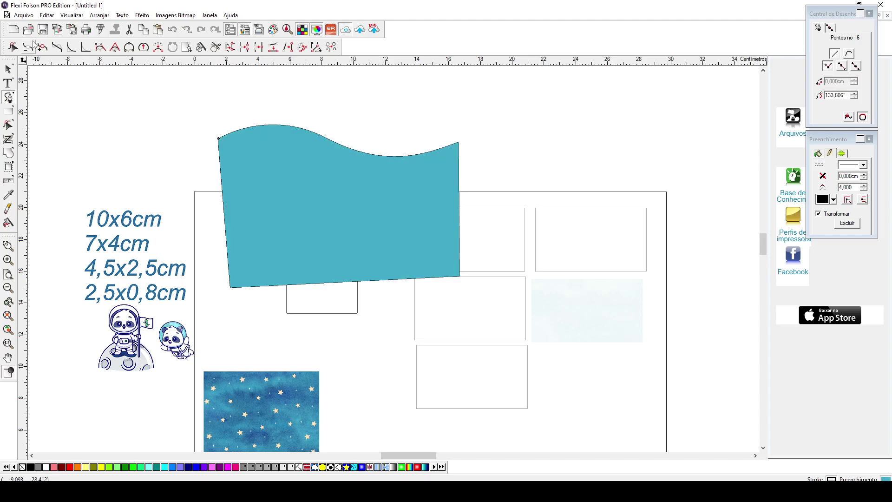
# - Move the teal wave shape over the rectangles, keeping its smaller size
pyautogui.press('space')
pyautogui.moveTo(357, 206); pyautogui.dragTo(594, 313)
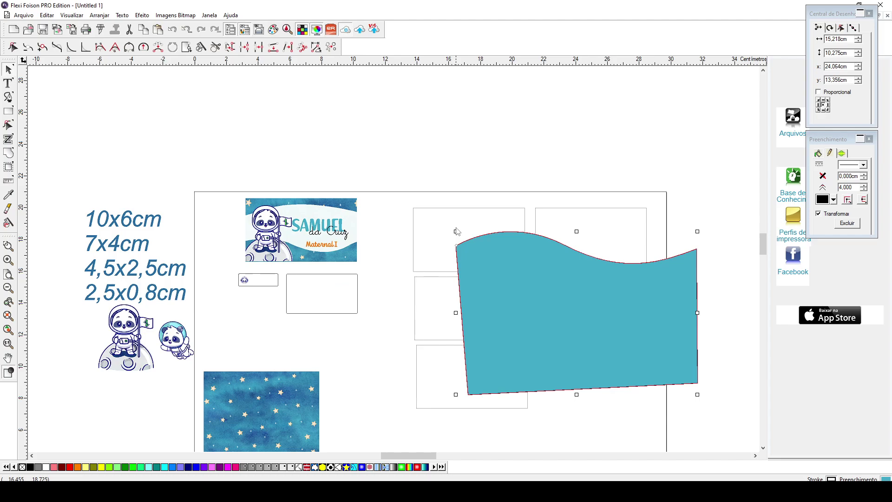
pyautogui.hotkey('ctrl', 'z')
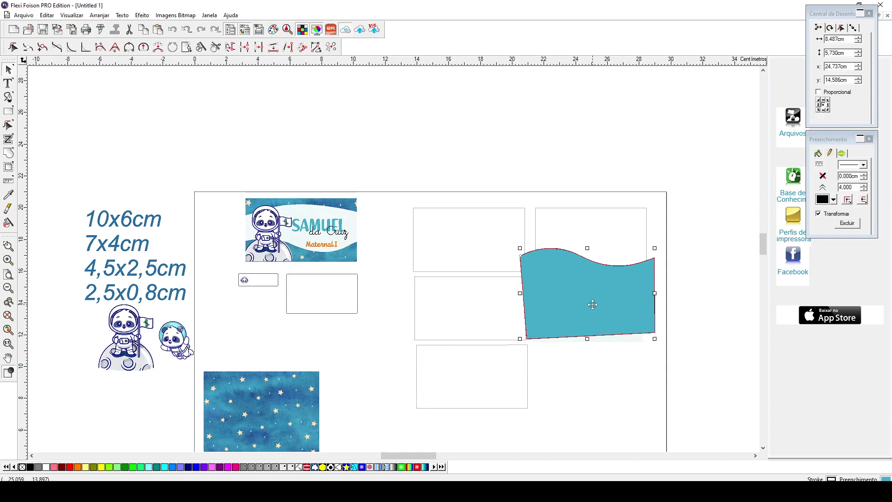
# - Nudge the top-right rectangle upward and paste the starry image over the wave shape
pyautogui.click(642, 239)
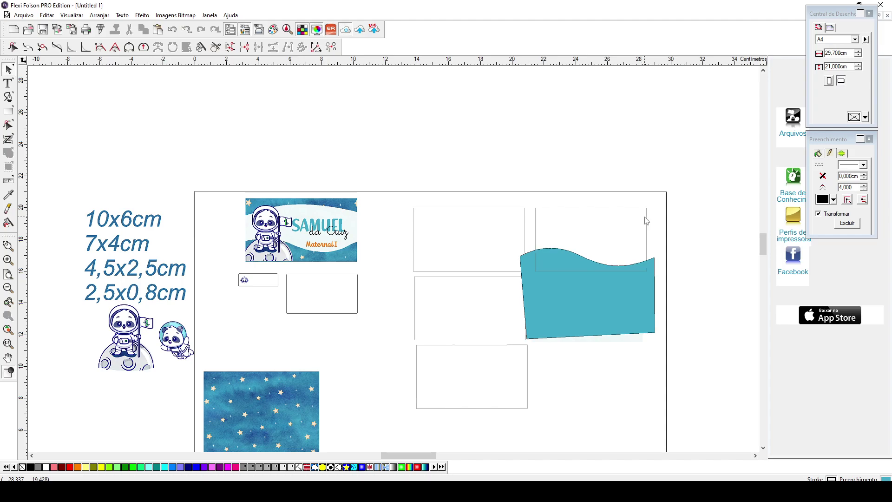
pyautogui.moveTo(646, 214); pyautogui.dragTo(649, 184)
pyautogui.hotkey('ctrl', 'v')
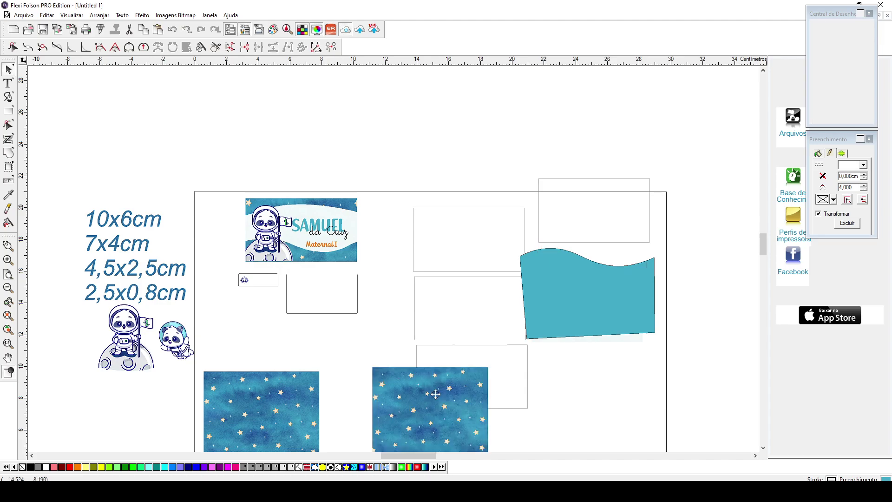
pyautogui.moveTo(436, 393); pyautogui.dragTo(602, 200)
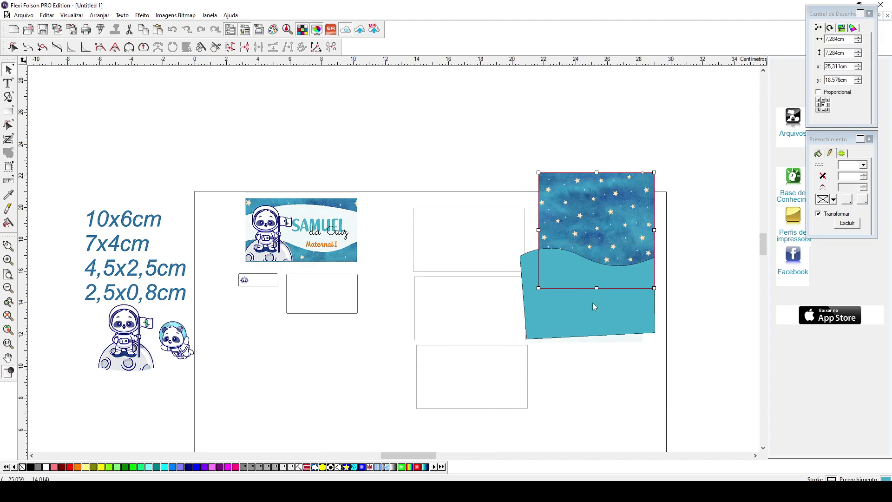
# - Position the wave shape over the starry image and select both objects together
pyautogui.click(592, 303)
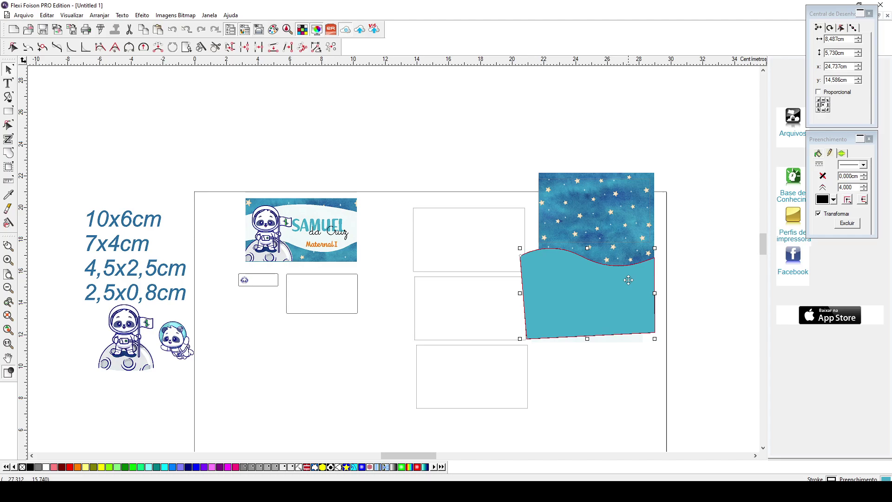
pyautogui.moveTo(628, 279); pyautogui.dragTo(646, 236)
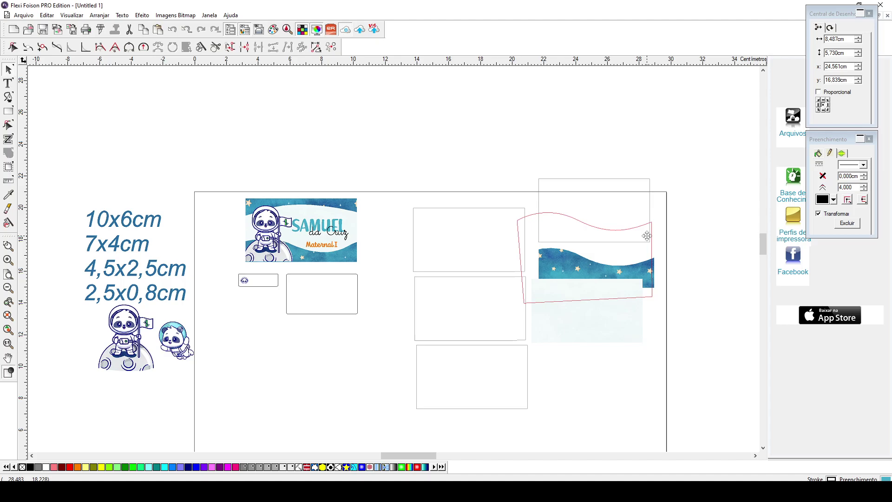
pyautogui.moveTo(647, 235); pyautogui.dragTo(645, 241)
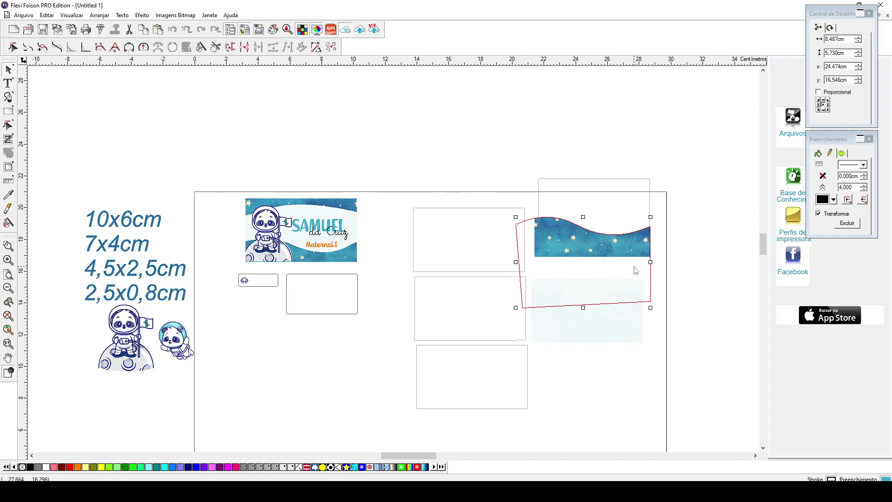
pyautogui.moveTo(666, 204); pyautogui.dragTo(631, 235)
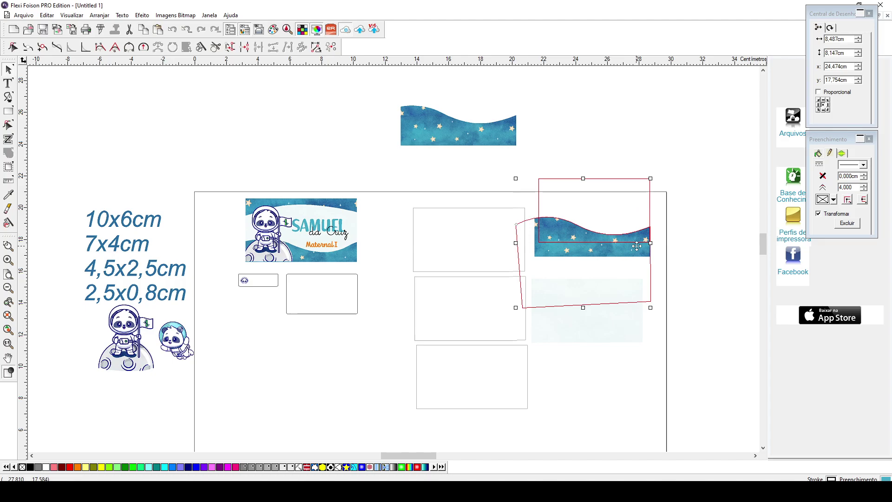
pyautogui.rightClick(643, 243)
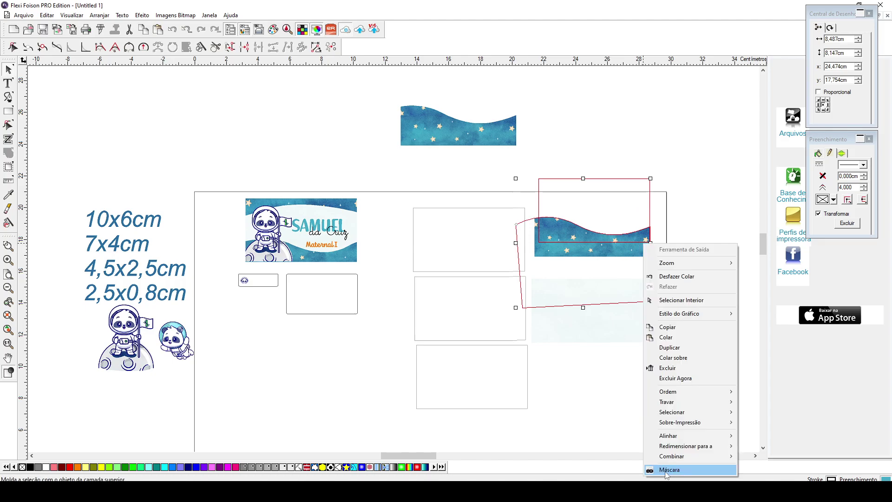
# - Clip the starry image into the wave shape and move the light-blue rectangle onto it
pyautogui.click(665, 471)
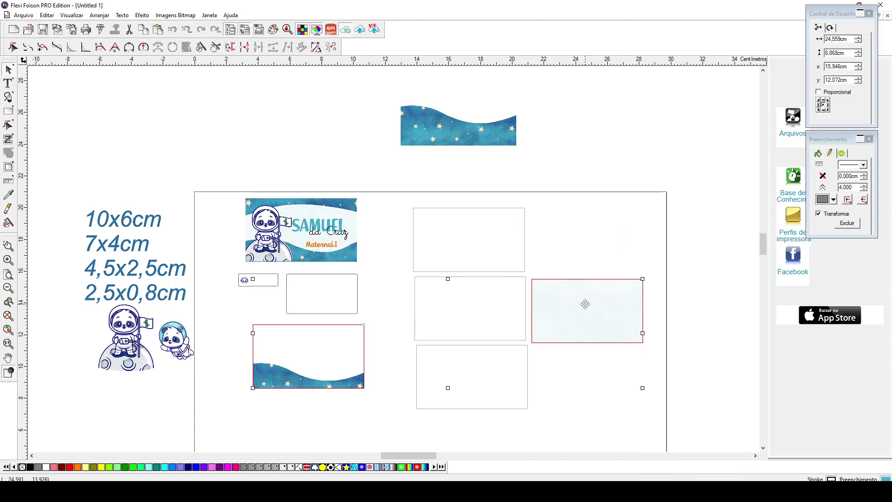
pyautogui.moveTo(585, 304); pyautogui.dragTo(306, 350)
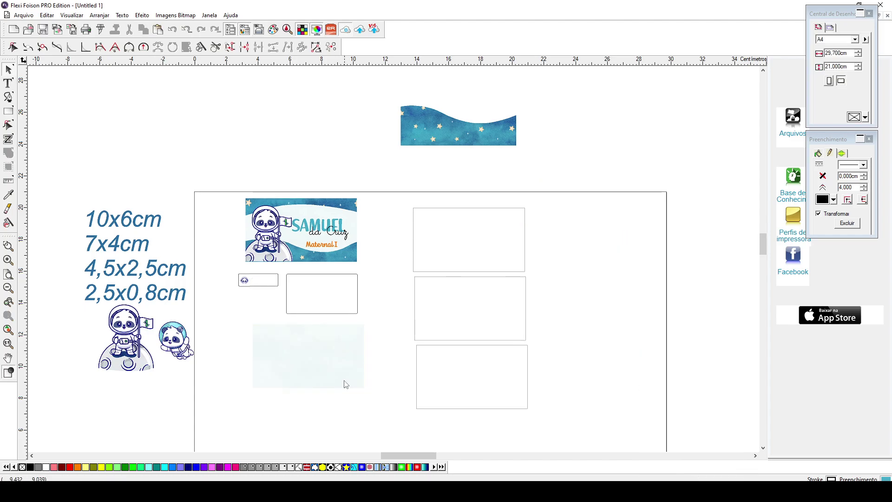
pyautogui.rightClick(346, 384)
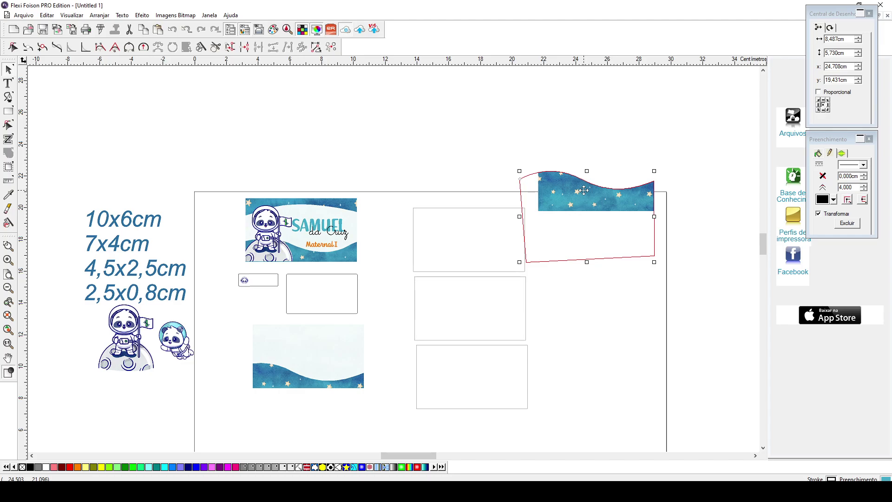
# - Move the starry wave over the upper-middle rectangle and tilt it slightly
pyautogui.moveTo(583, 190); pyautogui.dragTo(516, 199)
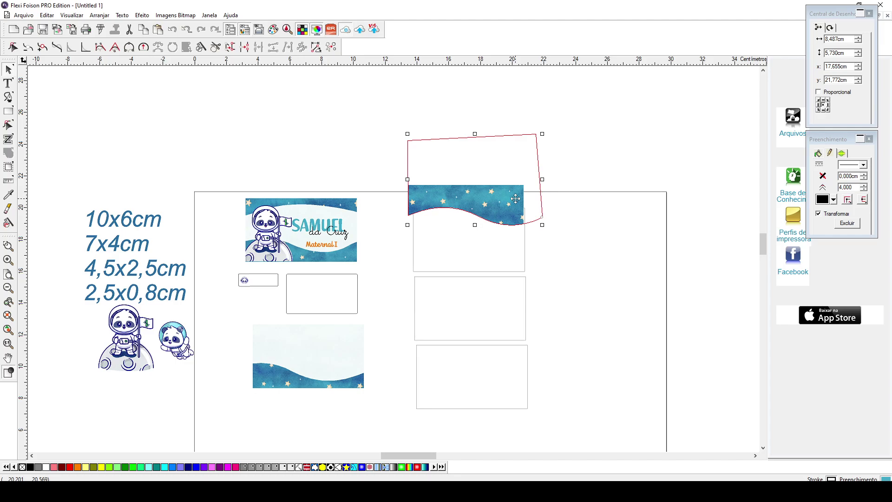
pyautogui.click(516, 199)
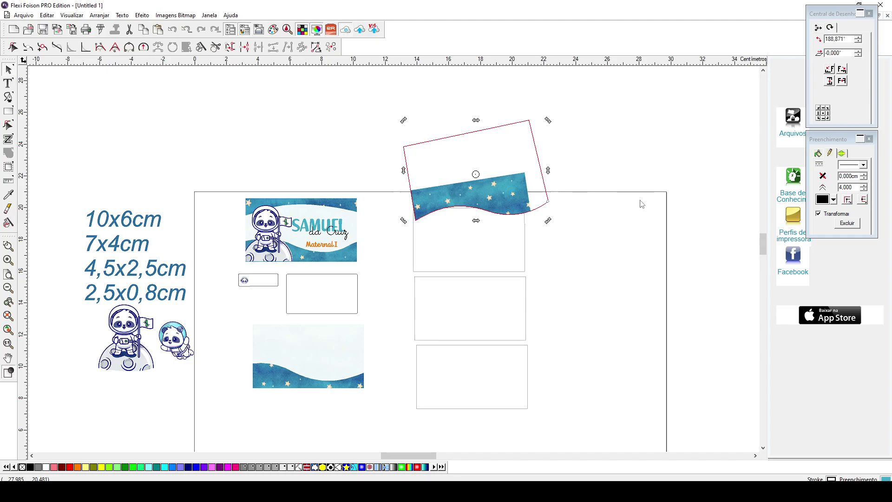
pyautogui.moveTo(521, 193); pyautogui.dragTo(518, 197)
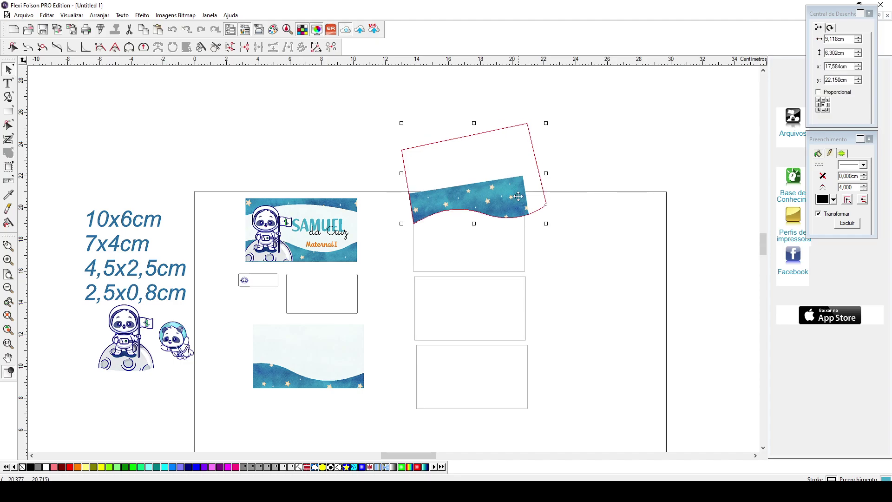
# - Clip the starry wave into the empty 7x4 cm rectangle with Máscara
pyautogui.click(524, 236)
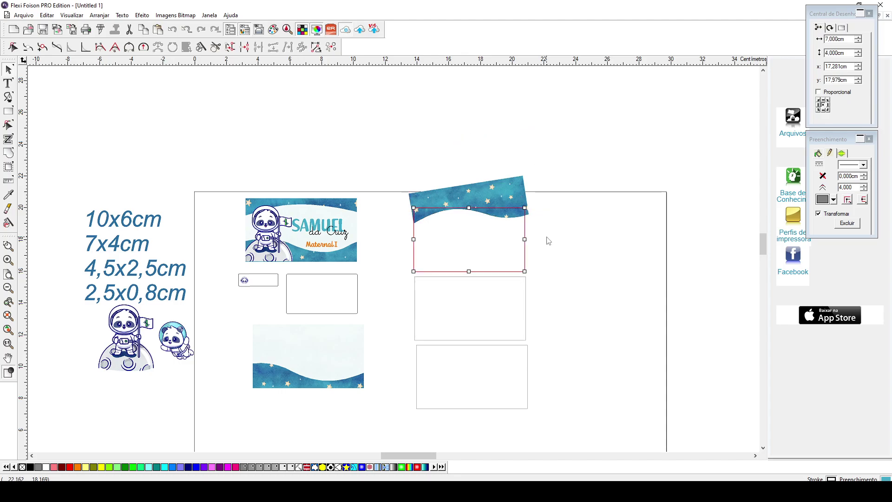
pyautogui.keyDown('shift'); pyautogui.click(503, 197); pyautogui.keyUp('shift')
pyautogui.rightClick(503, 197)
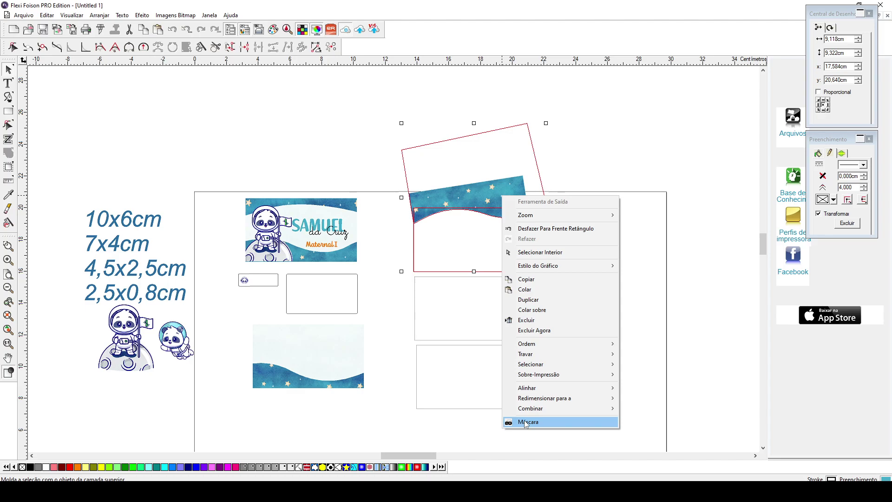
pyautogui.click(525, 422)
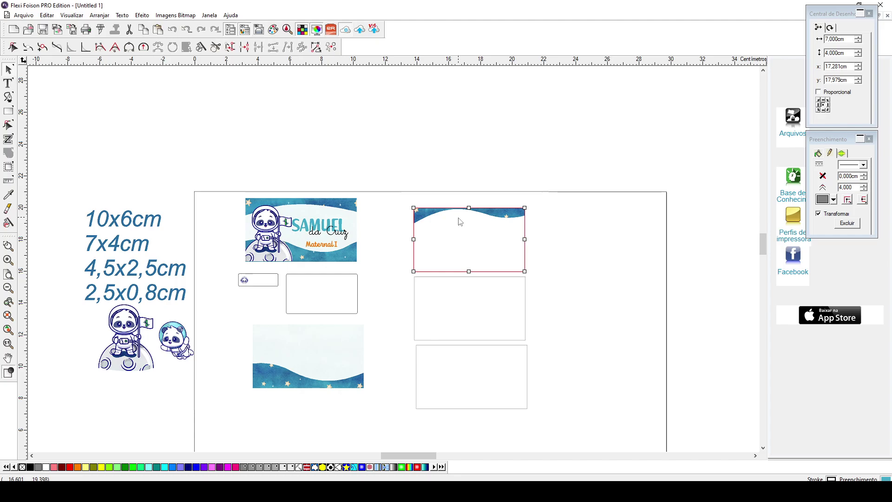
pyautogui.click(461, 238)
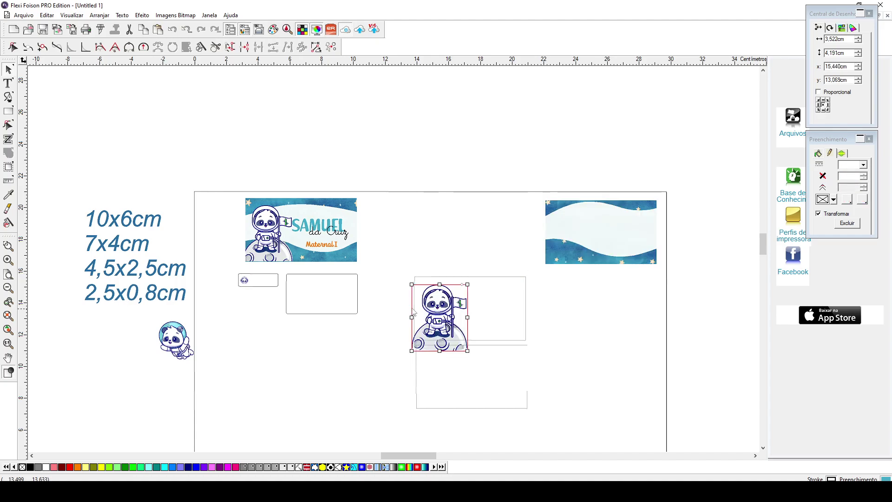
# - Mask the astronaut panda's rectangle and move that card beside the sample name label
pyautogui.rightClick(442, 325)
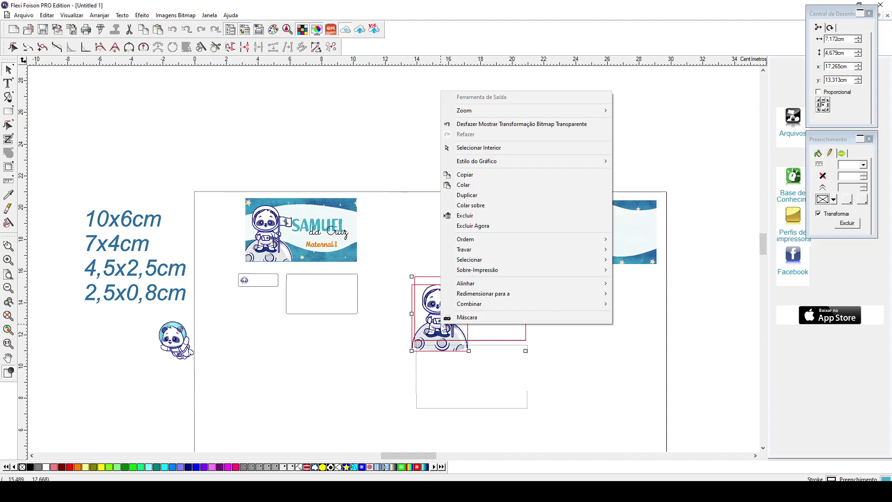
pyautogui.click(446, 317)
pyautogui.moveTo(432, 305); pyautogui.dragTo(422, 257)
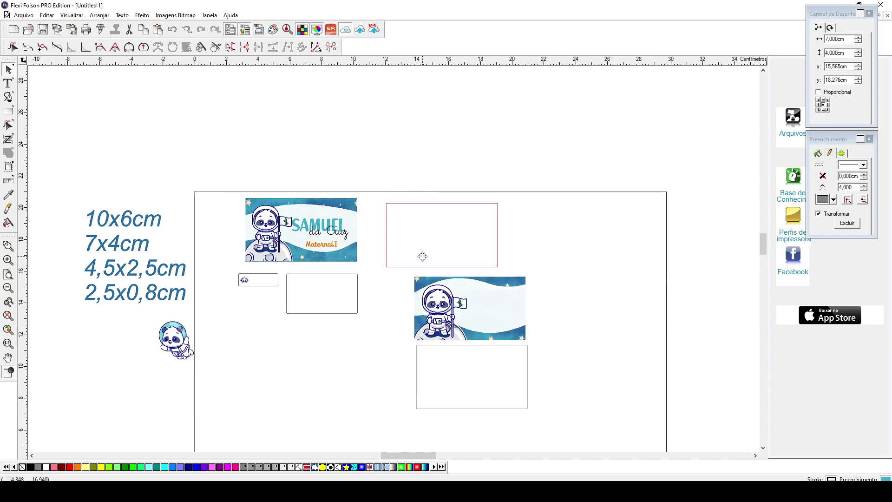
pyautogui.moveTo(422, 257); pyautogui.dragTo(420, 253)
pyautogui.click(532, 301)
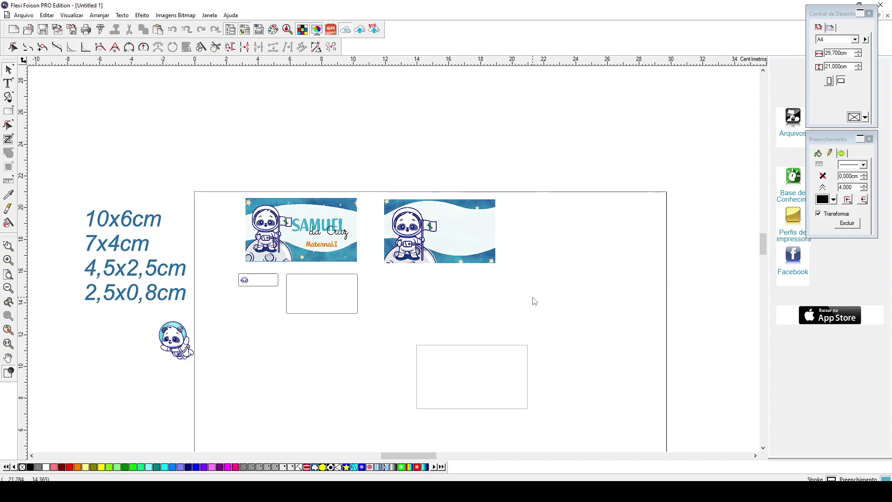
# - Type the child's first name as a new line of text
pyautogui.press('t')
pyautogui.click(451, 306)
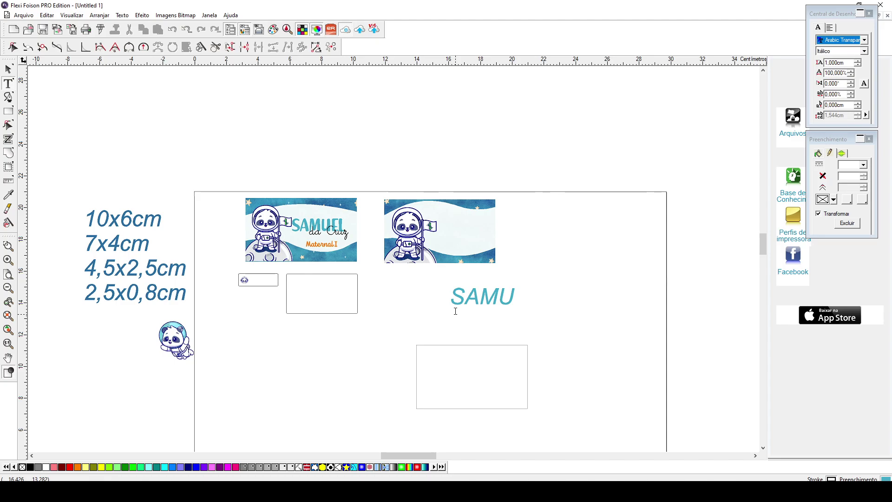
pyautogui.press('Escape')
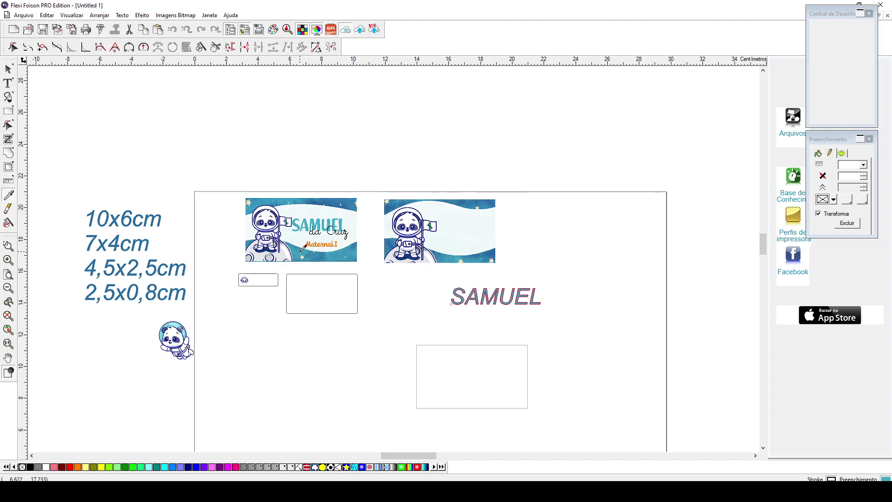
# - Set the name in Richela Kids font and move it into the right-hand astronaut card
pyautogui.click(841, 41)
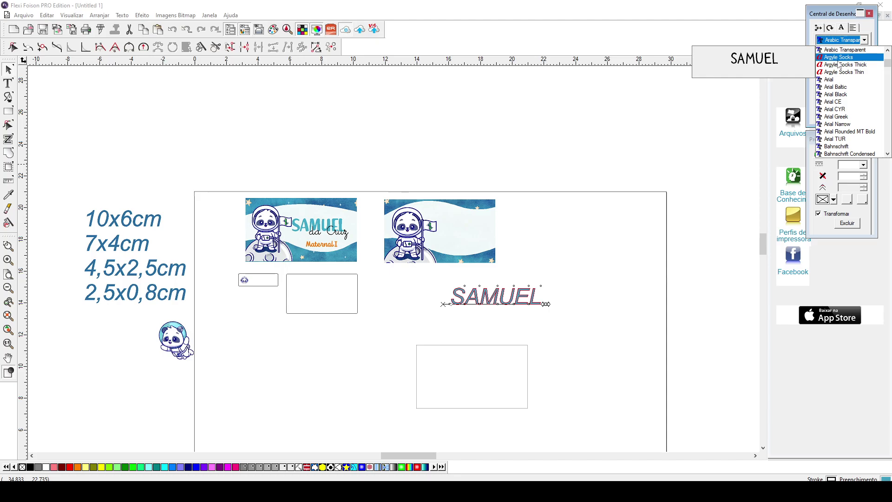
pyautogui.click(301, 230)
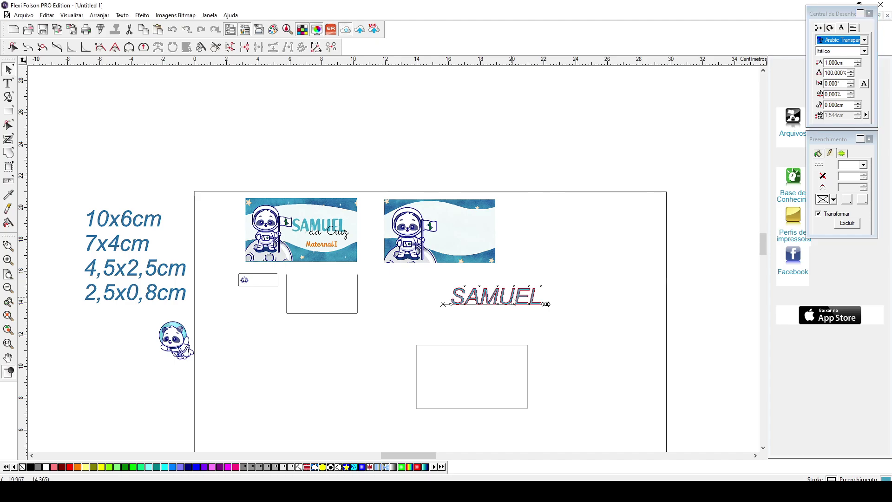
pyautogui.click(855, 38)
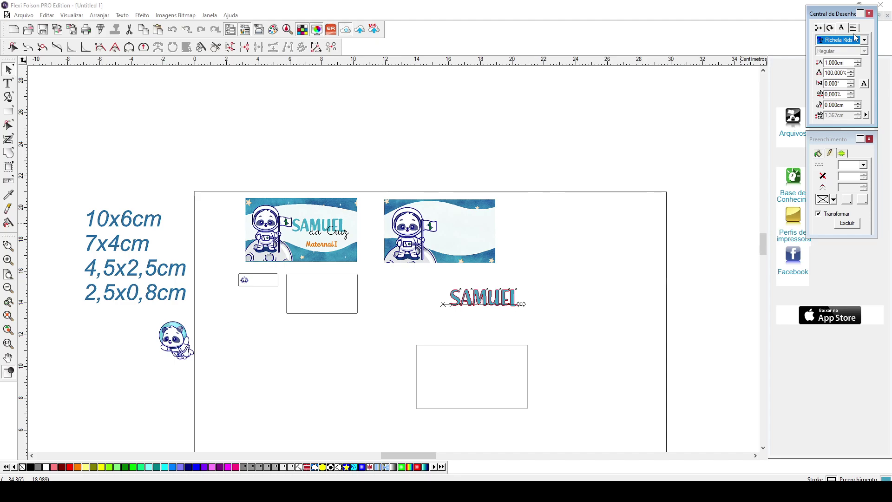
pyautogui.moveTo(483, 297); pyautogui.dragTo(464, 224)
pyautogui.click(470, 271)
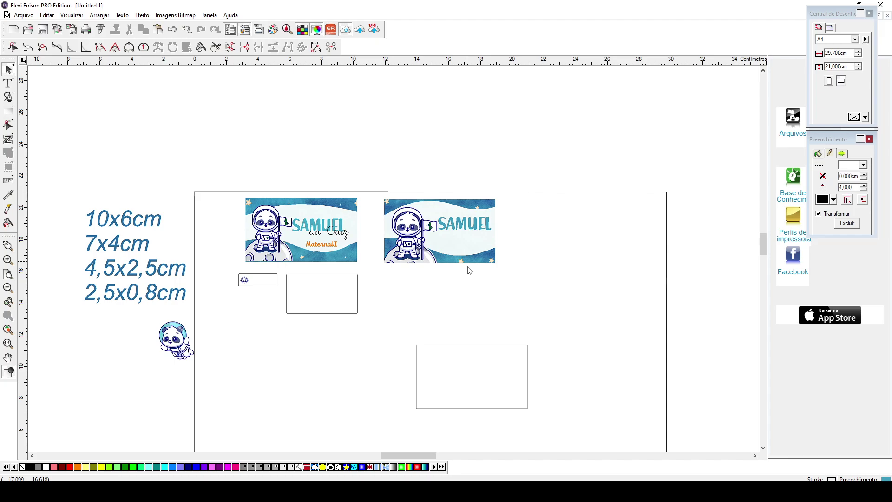
# - Add the child's surname in Little Daisy script, shrunk to about 1.6 cm wide
pyautogui.write('t')
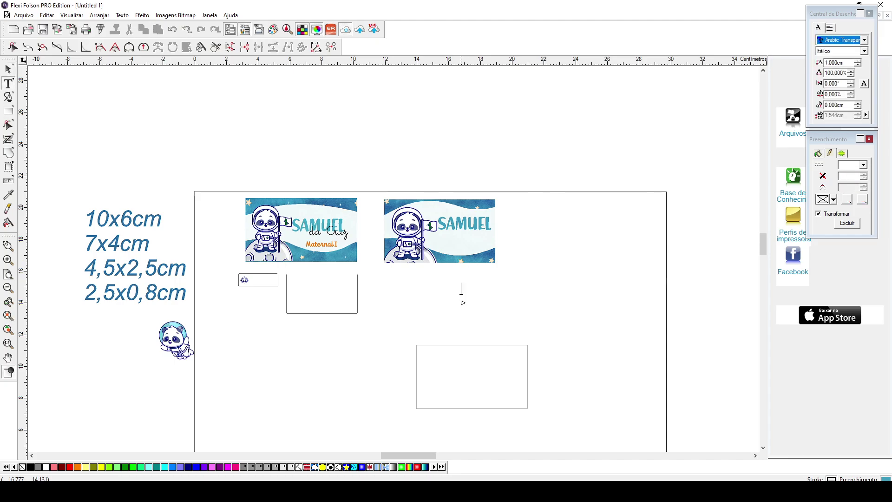
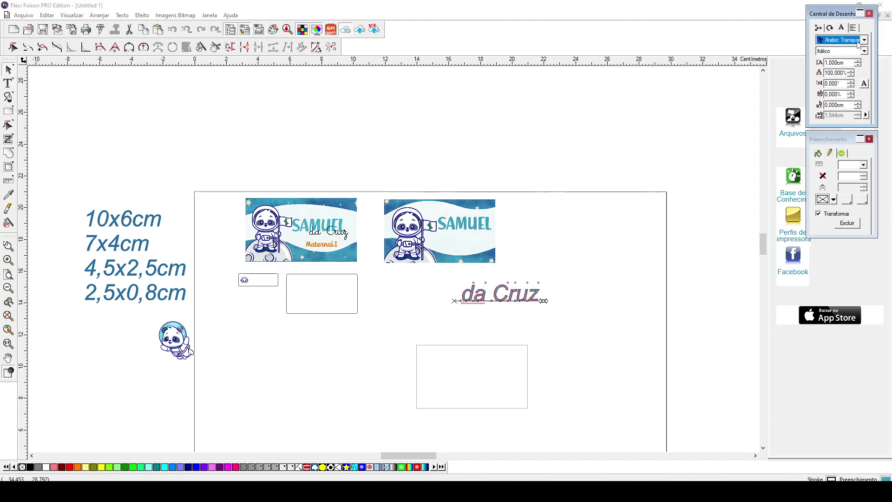
pyautogui.click(857, 42)
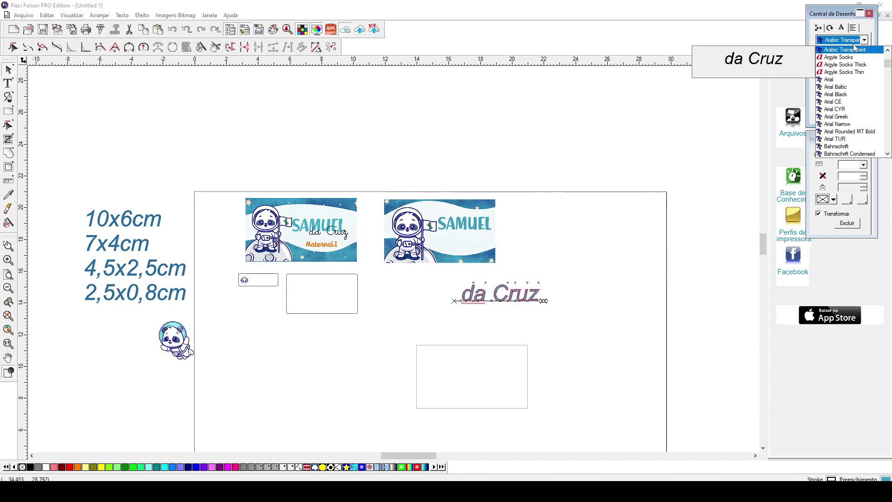
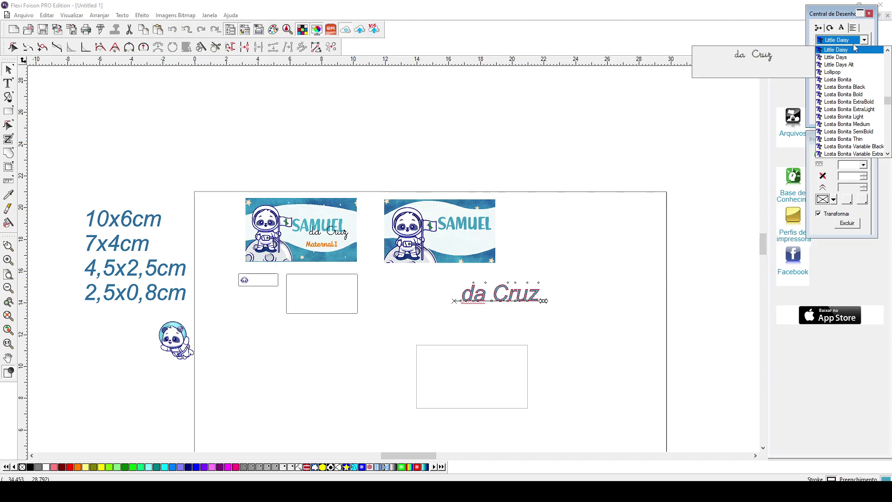
pyautogui.click(853, 49)
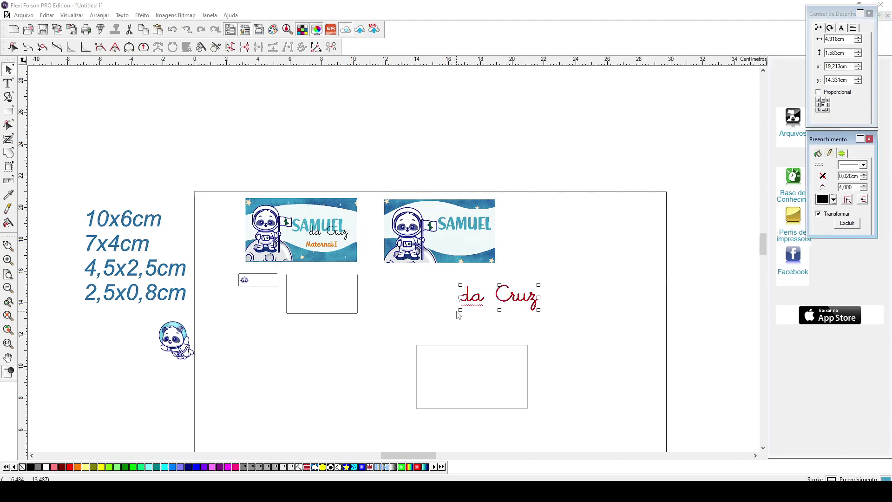
pyautogui.moveTo(461, 284); pyautogui.dragTo(479, 292)
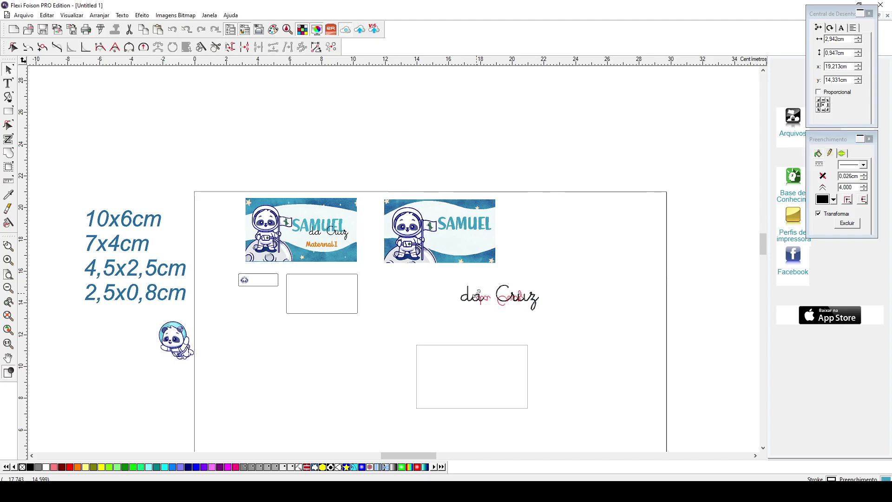
pyautogui.moveTo(478, 291); pyautogui.dragTo(497, 304)
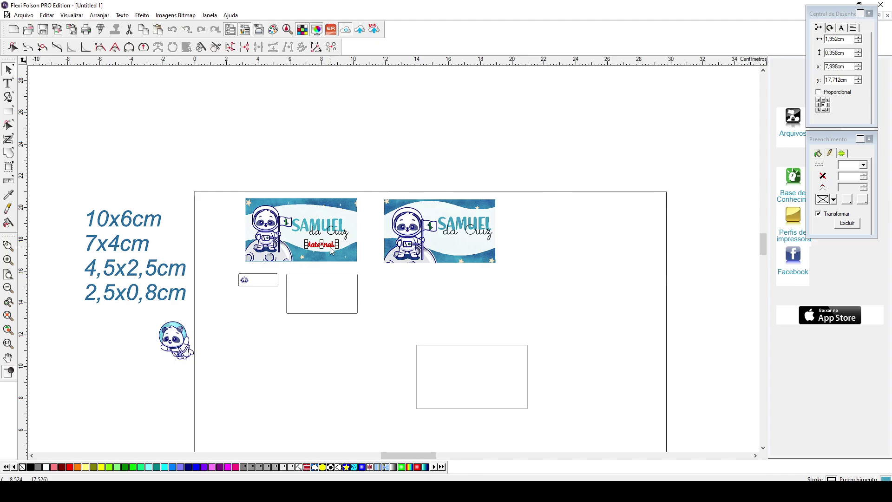
# - Type 'Maternal I' as a new line of text
pyautogui.press('t')
pyautogui.click(410, 296)
pyautogui.write('Mater')
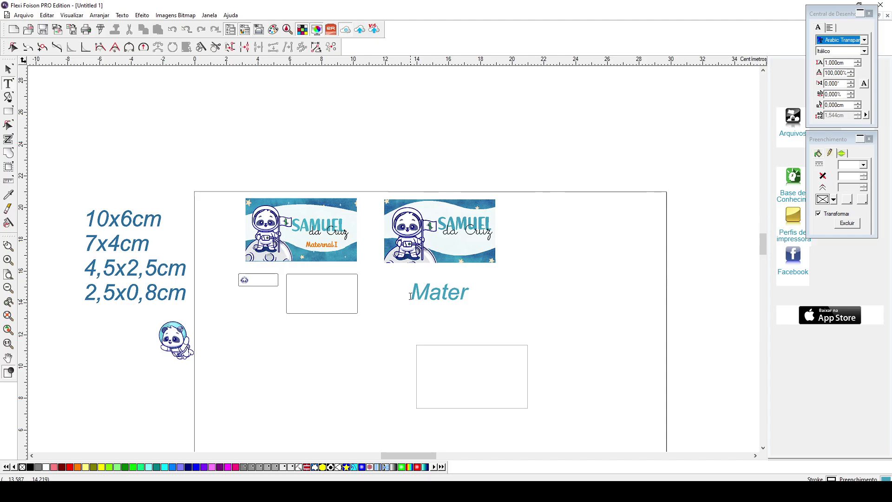
pyautogui.write('nal I')
# - Restyle 'Maternal I', scale it to about 4.3 cm wide and place it on the card
pyautogui.click(864, 40)
pyautogui.click(864, 40)
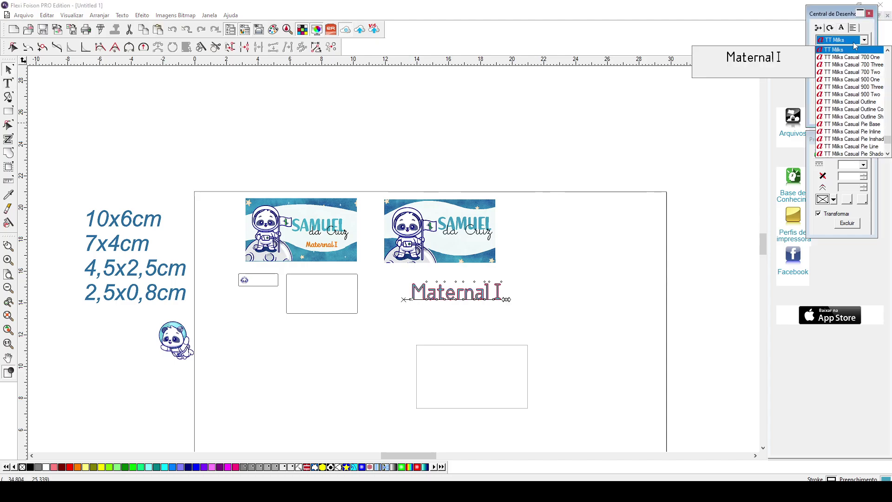
pyautogui.scroll(-4, 864, 83)
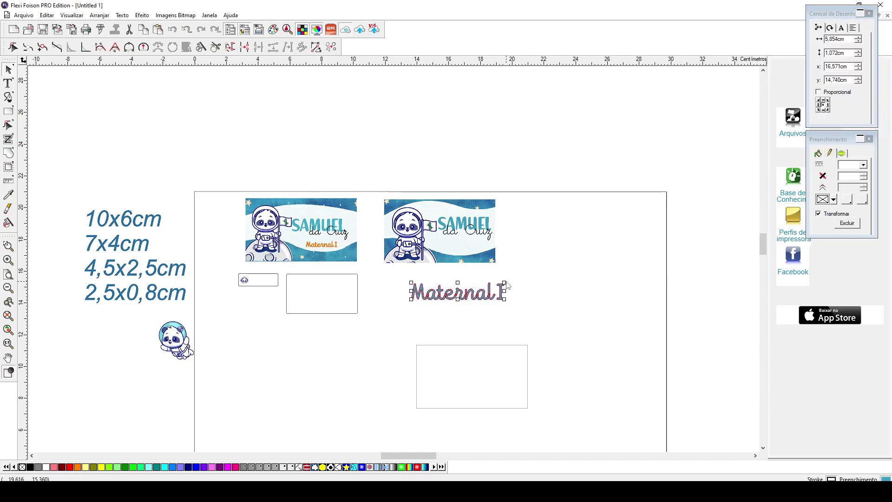
pyautogui.moveTo(505, 282); pyautogui.dragTo(481, 287)
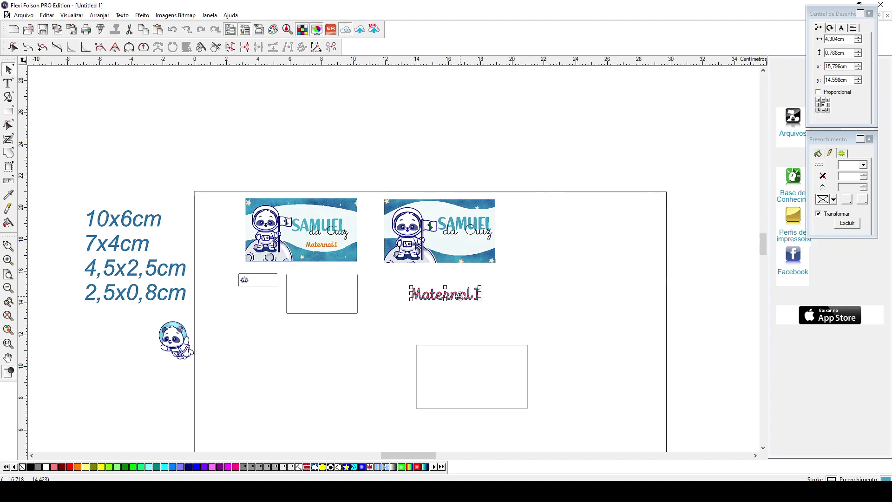
pyautogui.moveTo(460, 295); pyautogui.dragTo(486, 240)
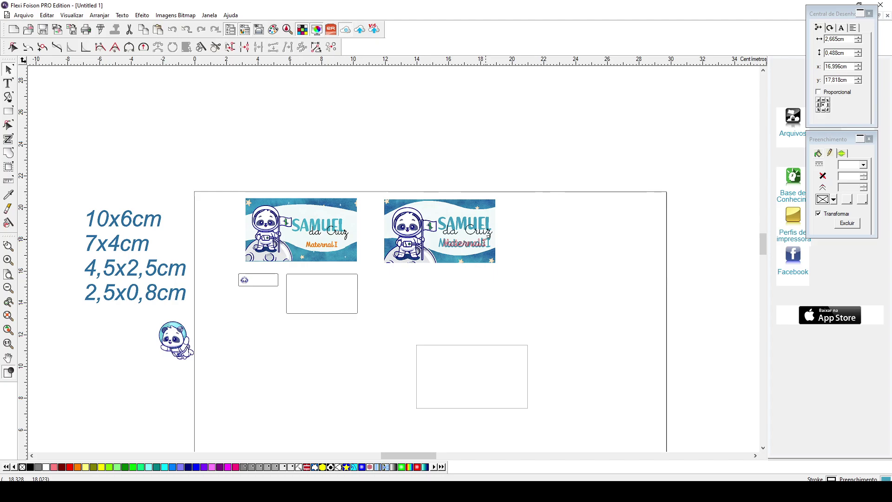
pyautogui.click(518, 280)
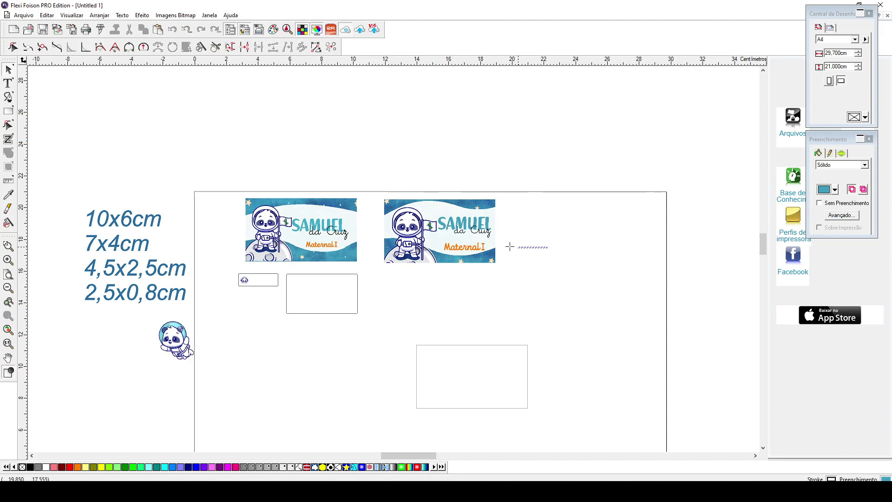
pyautogui.moveTo(509, 246); pyautogui.dragTo(475, 240)
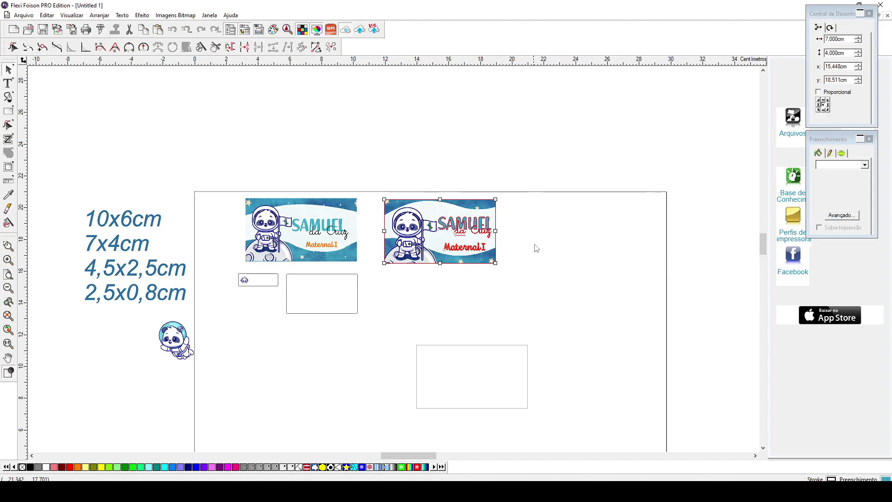
pyautogui.click(537, 249)
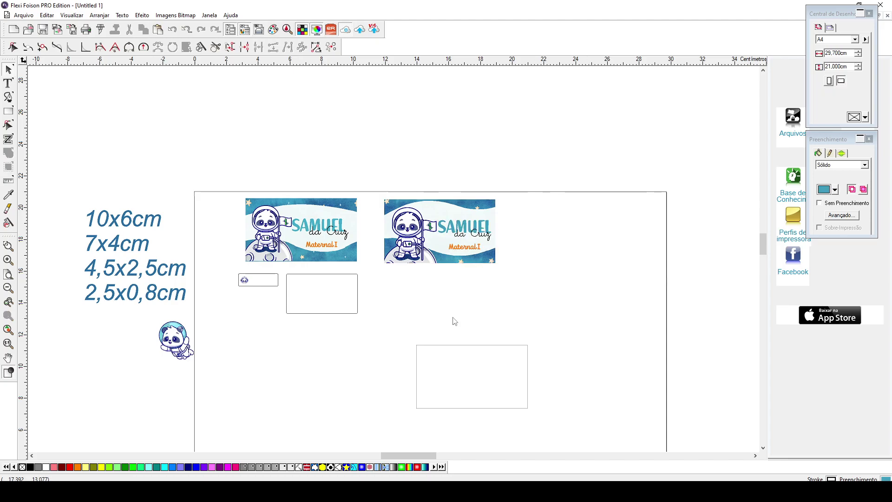
pyautogui.click(266, 285)
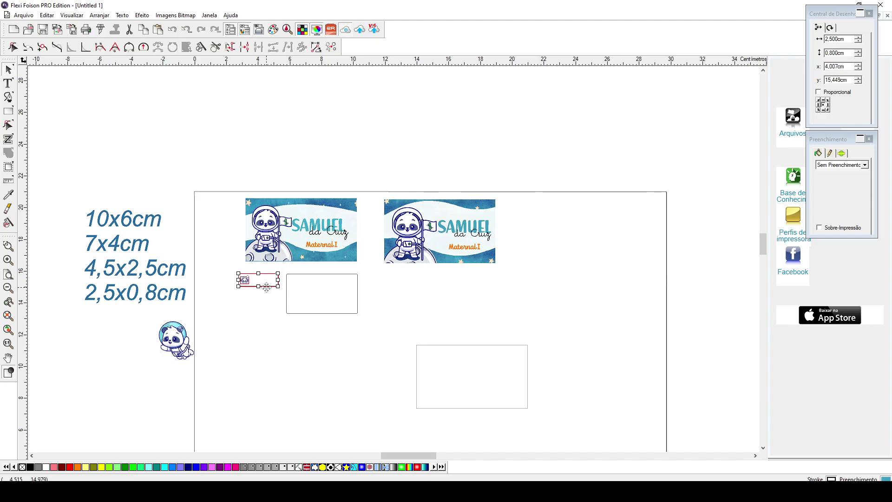
# - Pick up the starry pp image from the Nova pasta folder to carry it over to the design
pyautogui.moveTo(273, 69); pyautogui.dragTo(275, 489)
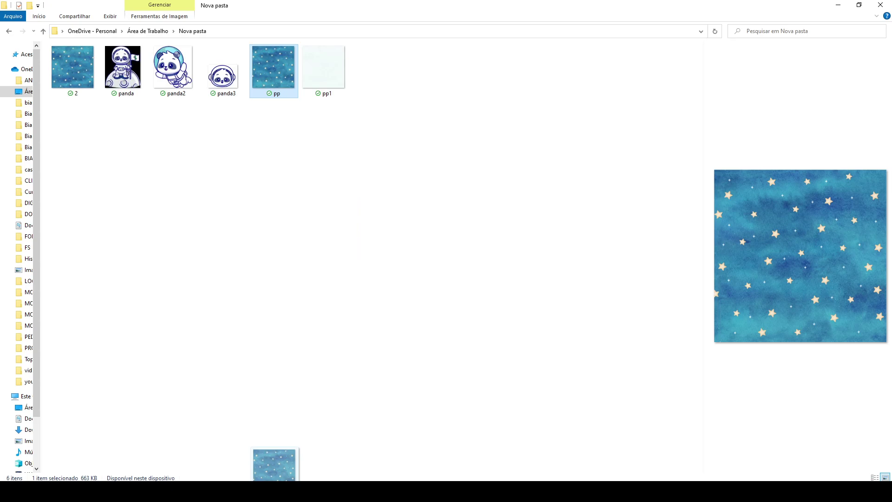
# - Drop the starry pp image onto the label page as a 5.495 × 5.495 cm square
pyautogui.moveTo(274, 464); pyautogui.dragTo(251, 343)
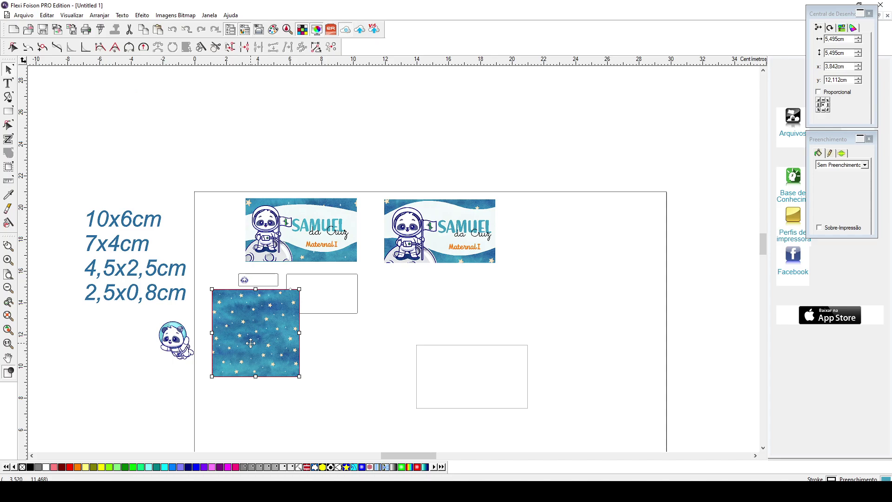
# - Shift the starry pp square left to x 3.608 cm, y 12.141 cm and undo a resize attempt
pyautogui.moveTo(267, 360); pyautogui.dragTo(263, 359)
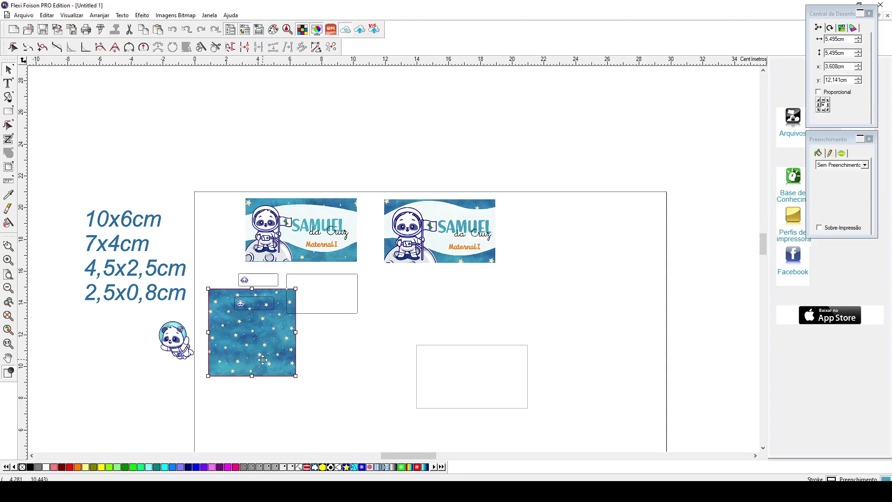
pyautogui.hotkey('ctrl', 'z')
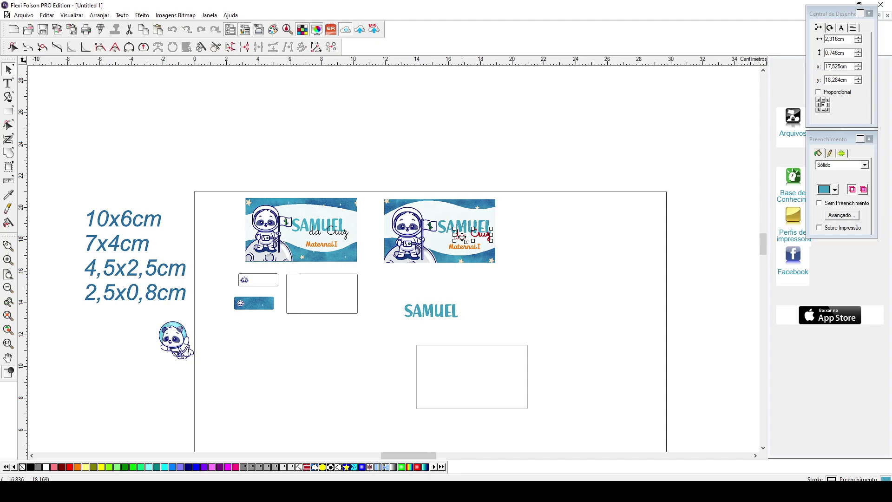
pyautogui.moveTo(463, 237); pyautogui.dragTo(471, 280)
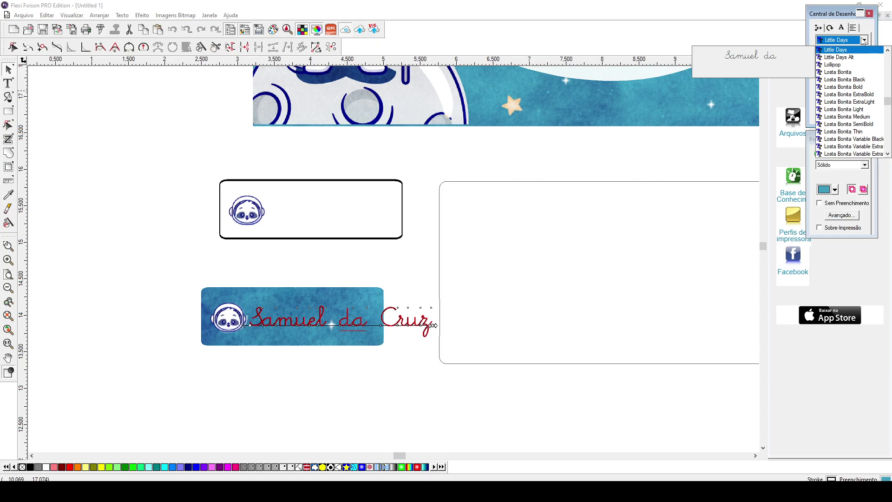
pyautogui.click(832, 64)
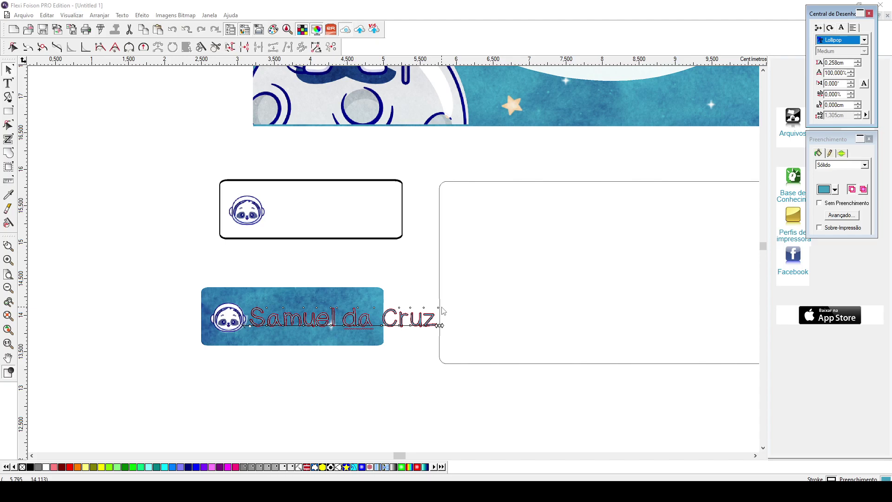
pyautogui.moveTo(444, 311); pyautogui.dragTo(369, 323)
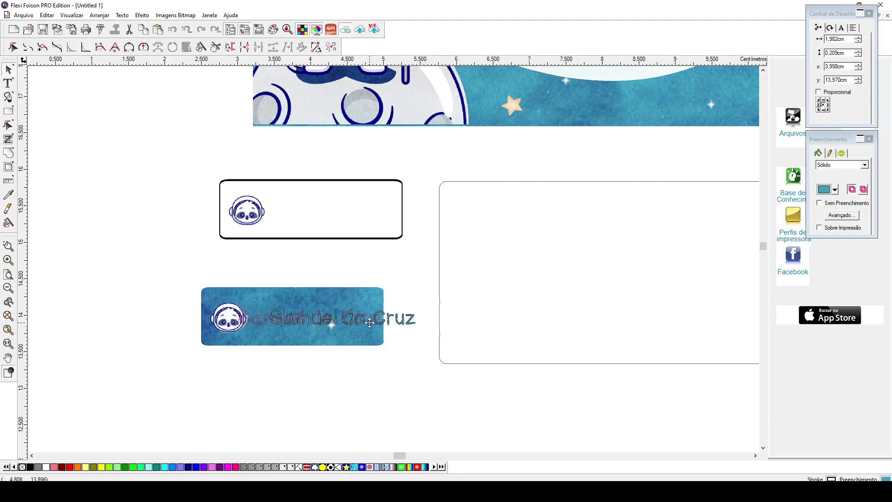
pyautogui.moveTo(370, 323); pyautogui.dragTo(386, 323)
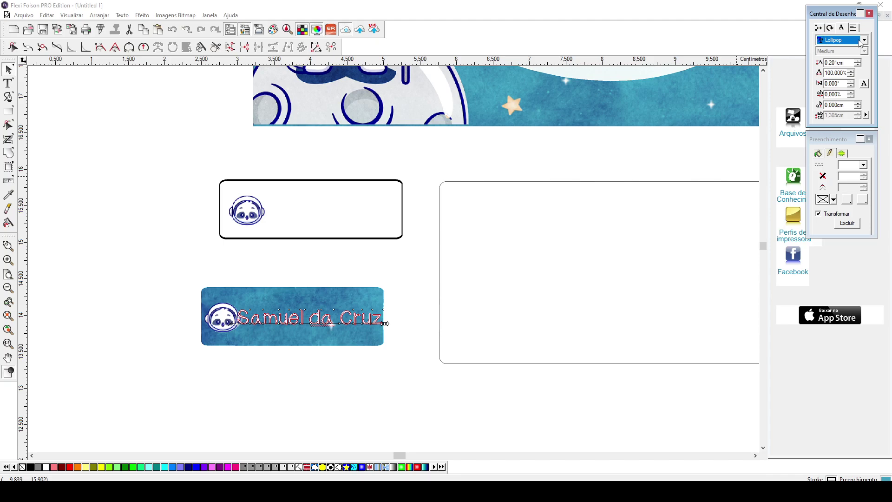
pyautogui.click(346, 314)
pyautogui.moveTo(346, 314); pyautogui.dragTo(346, 315)
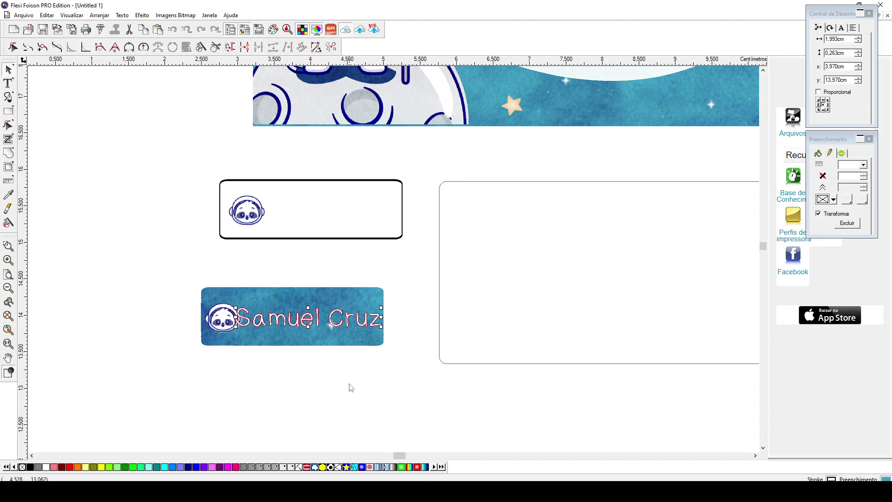
pyautogui.click(367, 300)
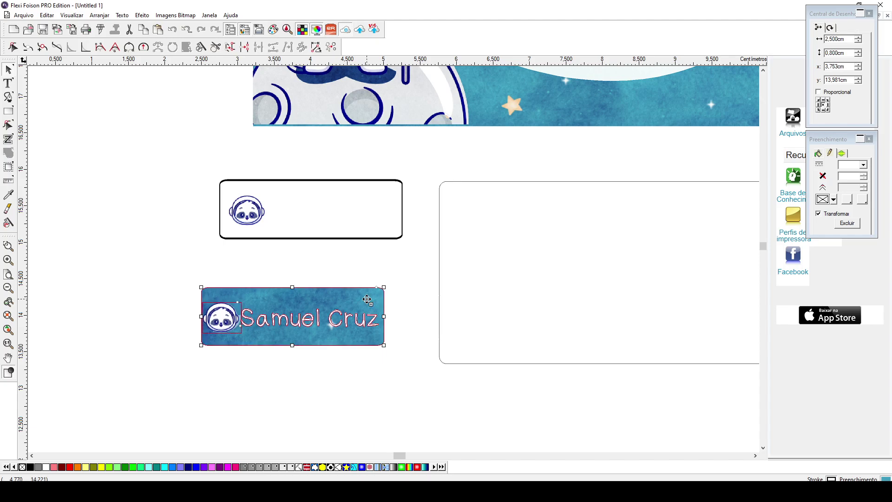
pyautogui.scroll(-2, 365, 302)
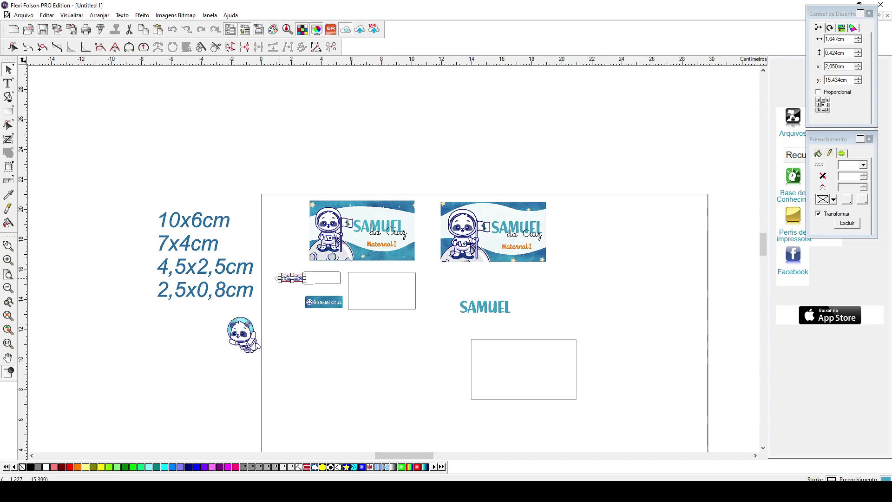
# - Delete the stray object and shift selection from the empty 4,5x2,5 cm rectangle to the first SAMUEL label
pyautogui.press('Delete')
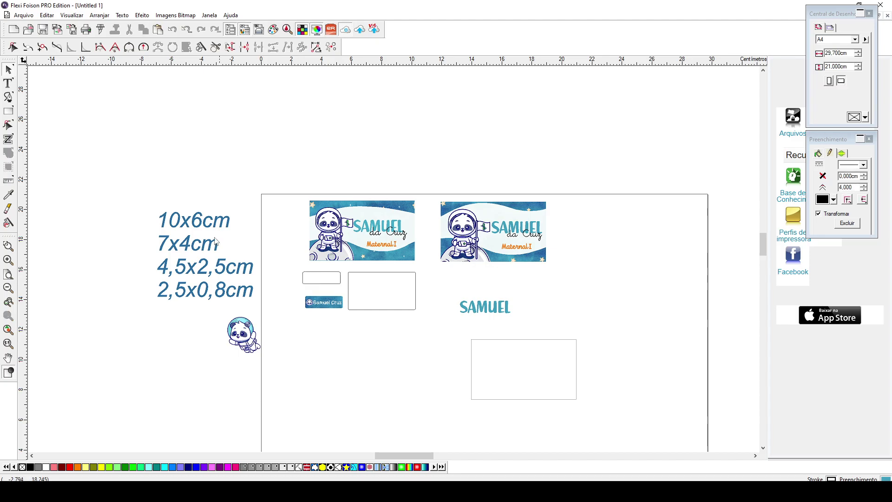
pyautogui.click(399, 272)
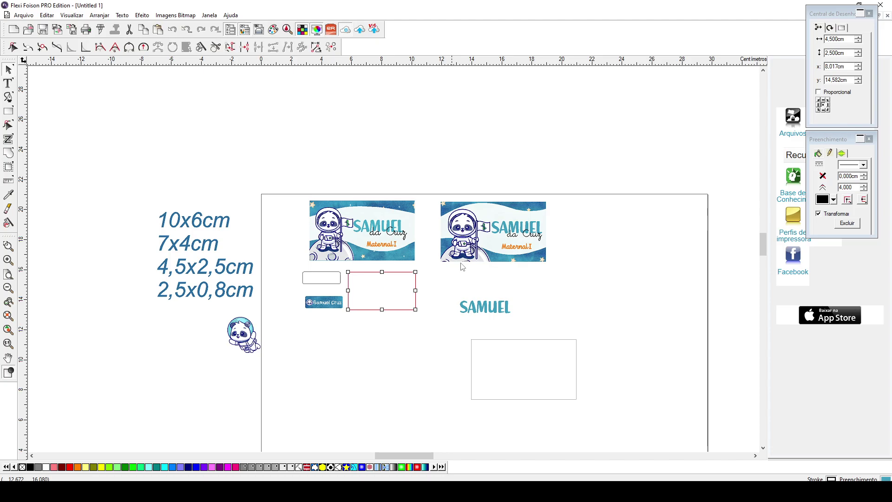
pyautogui.press('Tab')
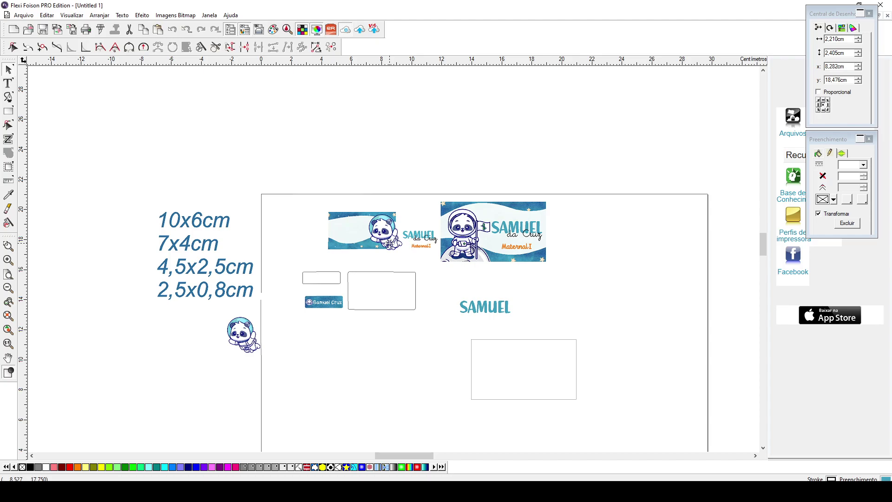
# - Place the panda below the shrunken banner, group-select the small label parts, and move them beside the big label
pyautogui.moveTo(389, 243); pyautogui.dragTo(409, 306)
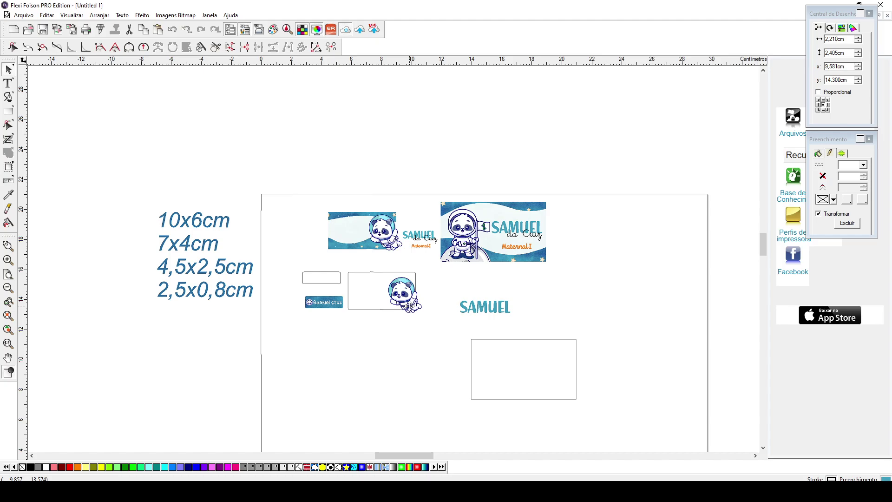
pyautogui.moveTo(409, 305); pyautogui.dragTo(407, 304)
pyautogui.click(386, 240)
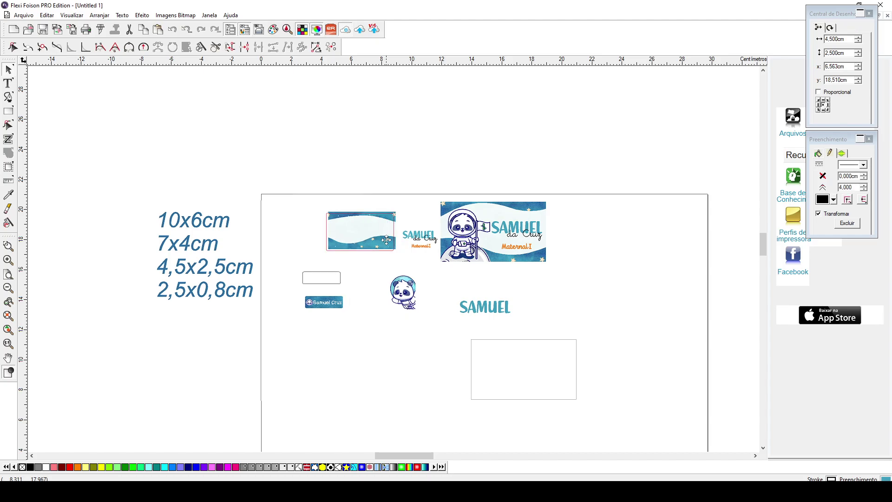
pyautogui.moveTo(390, 259); pyautogui.dragTo(419, 242)
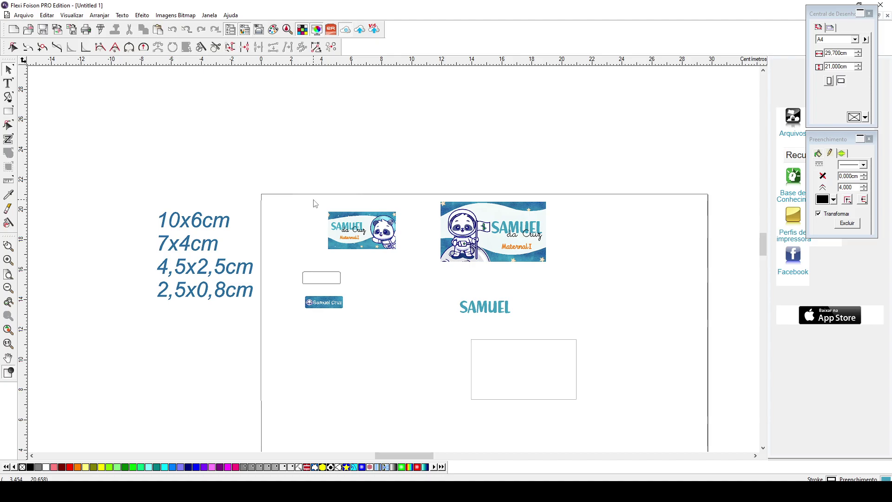
pyautogui.hotkey('ctrl', 'z')
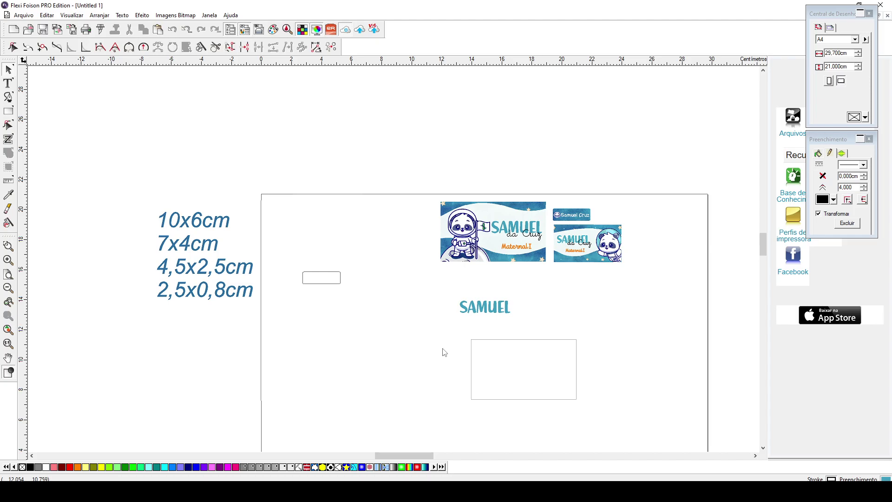
# - Reposition the empty 7x4 cm outline on the page, then select the small Samuel label group
pyautogui.scroll(-3, 480, 309)
pyautogui.click(484, 333)
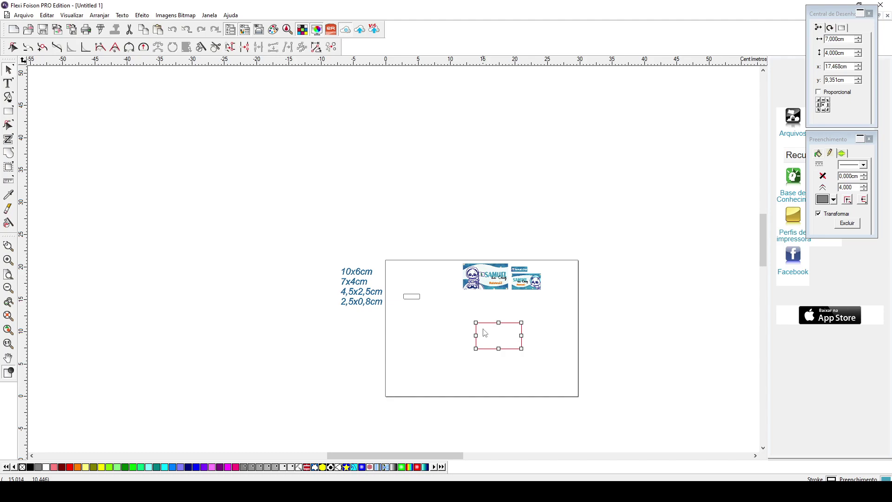
pyautogui.hotkey('ctrl', 'z')
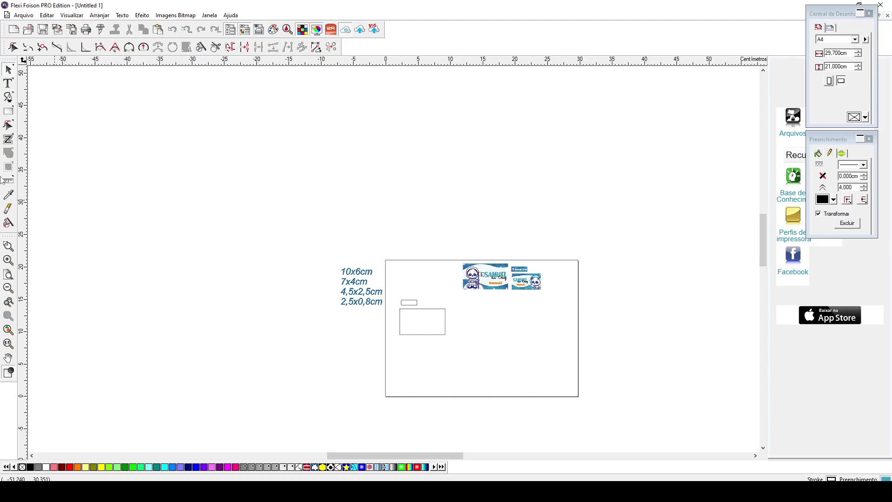
pyautogui.click(511, 273)
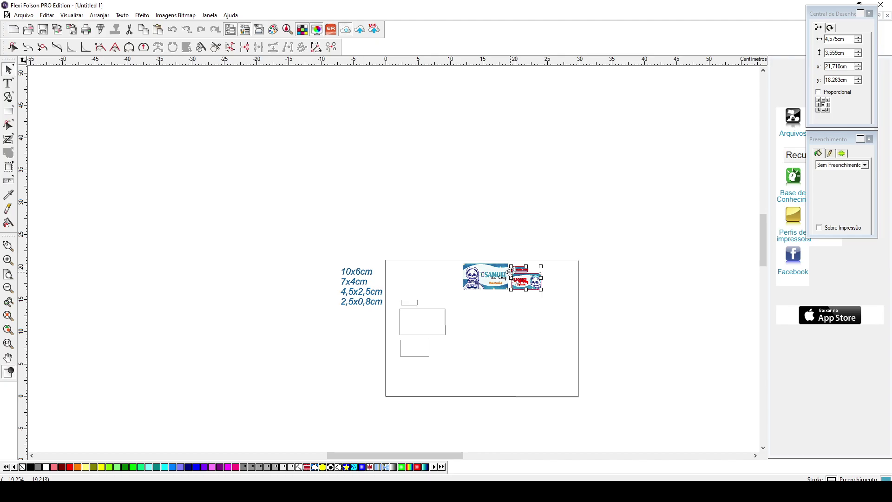
# - Deselect the labels and start a new rectangle for the 29,7 x 21 cm page outline
pyautogui.scroll(2, 510, 270)
pyautogui.click(736, 221)
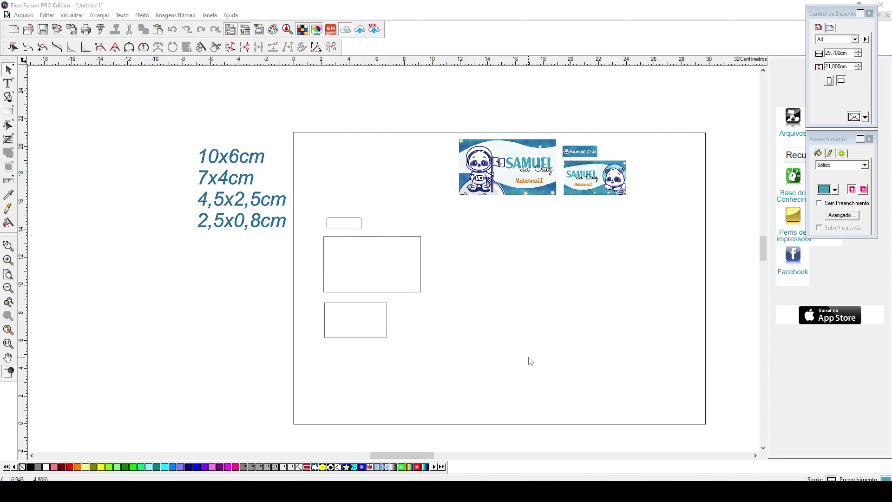
pyautogui.press('r')
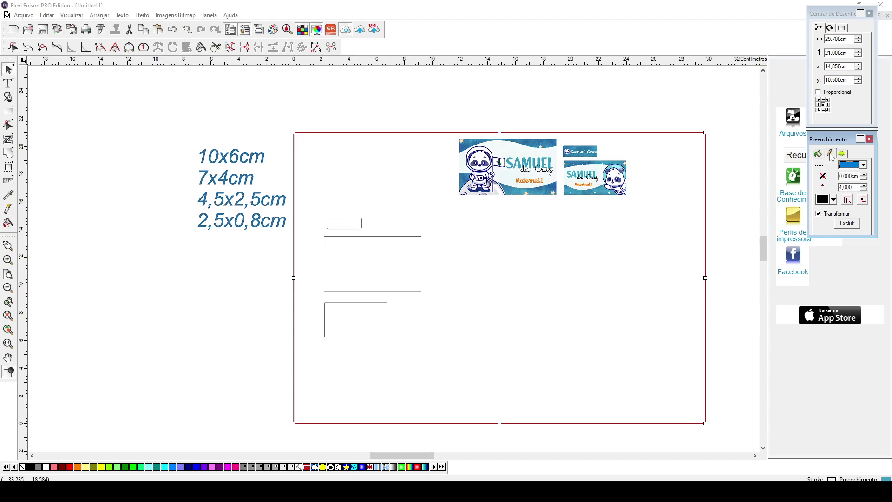
# - Add an inner contour to the page rectangle with Efeito > Linha Externa, then check the double outline
pyautogui.click(143, 15)
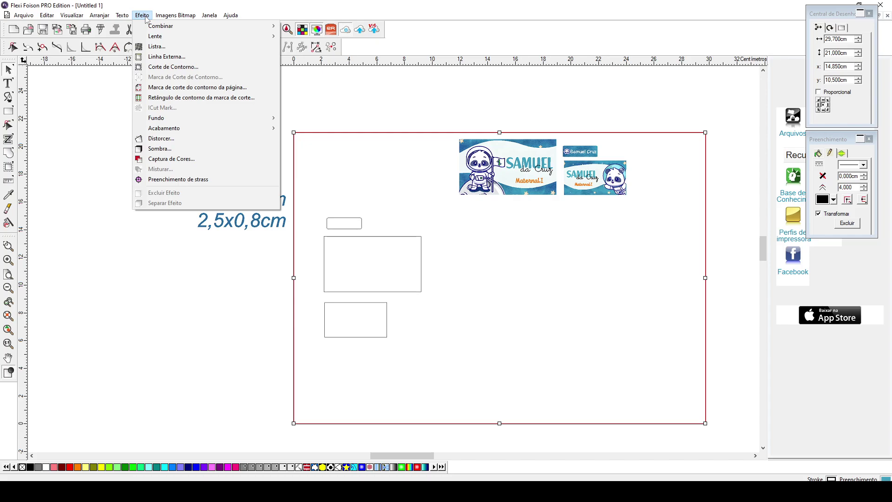
pyautogui.click(166, 56)
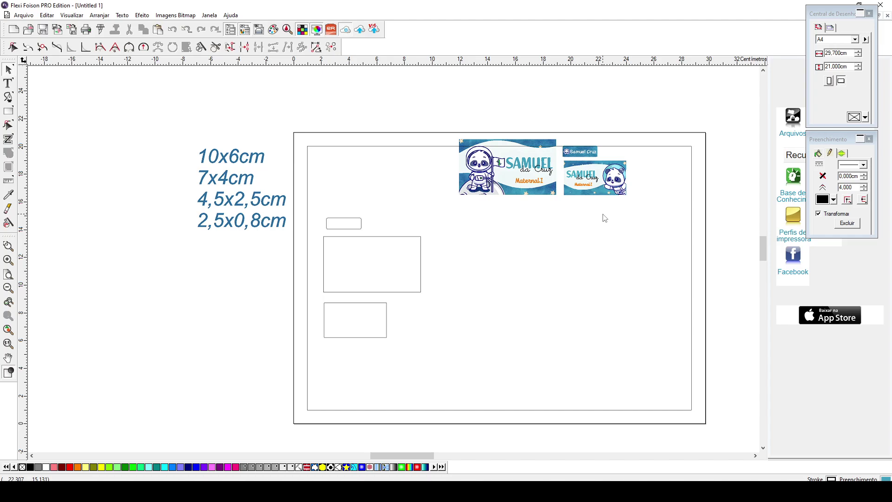
pyautogui.click(604, 218)
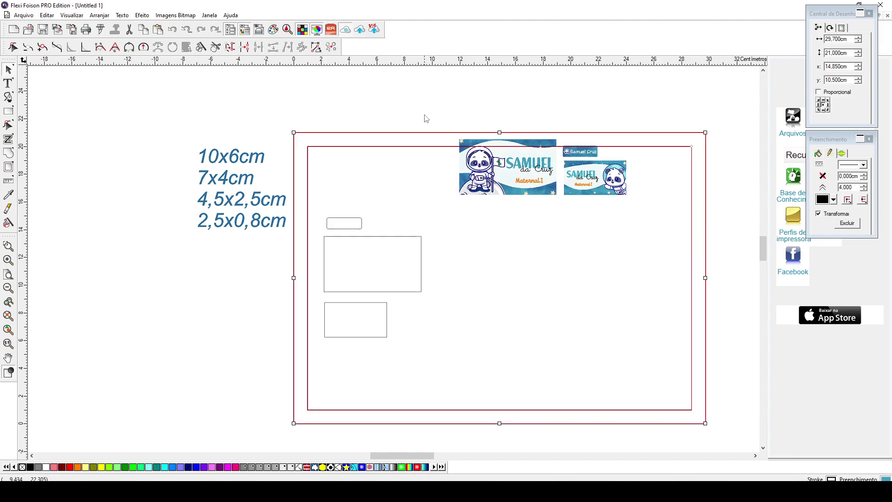
pyautogui.click(426, 118)
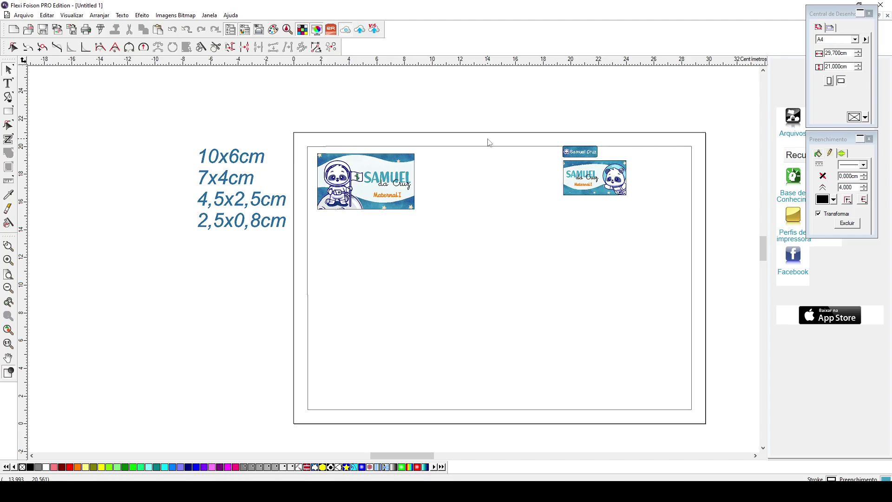
# - Move the small label and name tag above the page, leaving the 7x4cm panda label for repeating
pyautogui.click(385, 189)
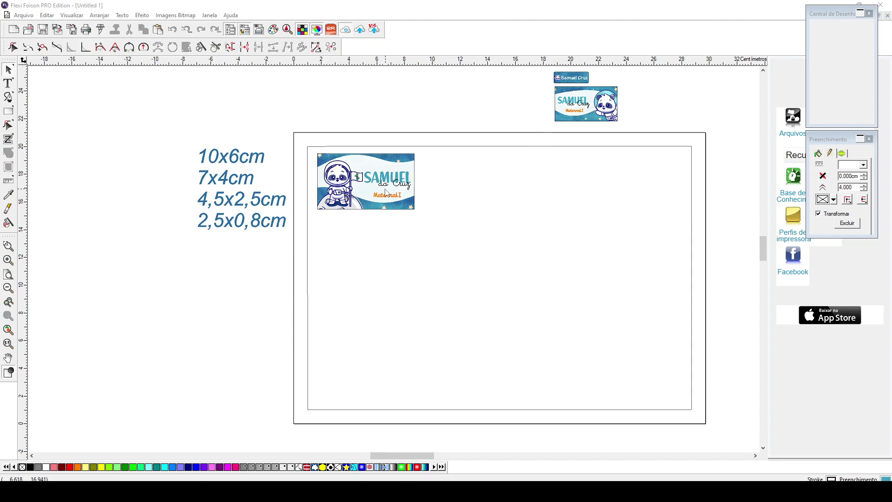
pyautogui.click(374, 180)
pyautogui.hotkey('ctrl', 'shift', 'd')
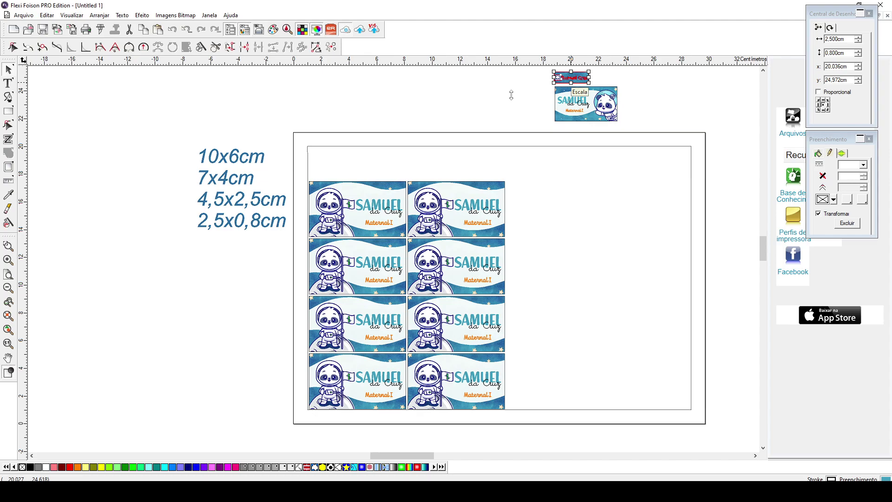
# - Array the 2.5x0.8cm name tag into a 10-column by 3-row grid with 0.136cm spacing
pyautogui.click(823, 104)
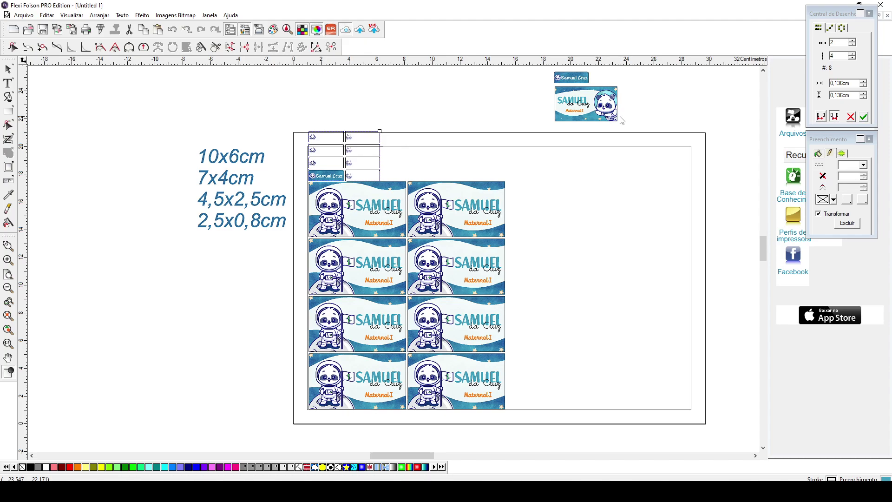
pyautogui.click(580, 101)
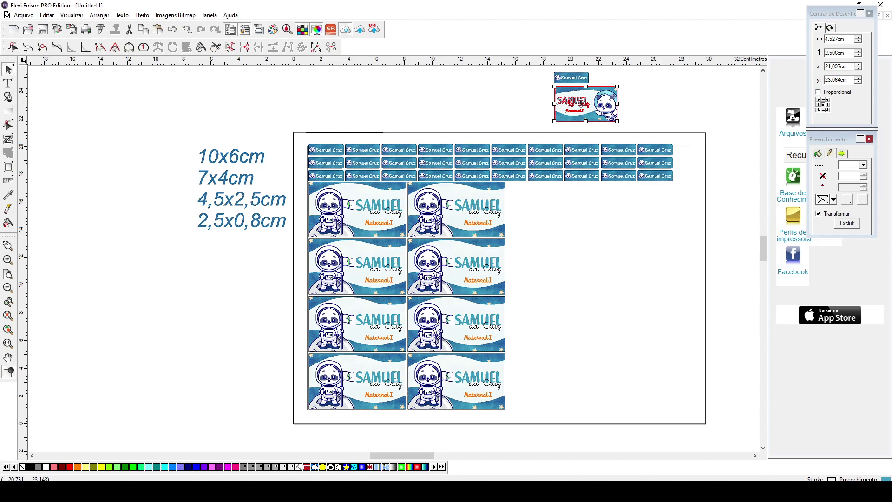
# - Place the 4.5x2.5cm panda label beside the large labels and set up a 3x3 Múltiplas Cópias grid
pyautogui.moveTo(581, 101); pyautogui.dragTo(532, 197)
pyautogui.click(100, 15)
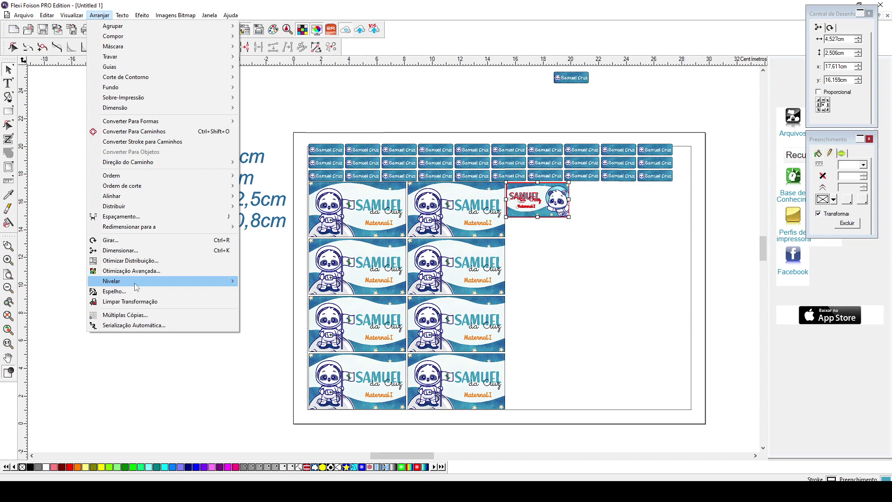
pyautogui.click(125, 315)
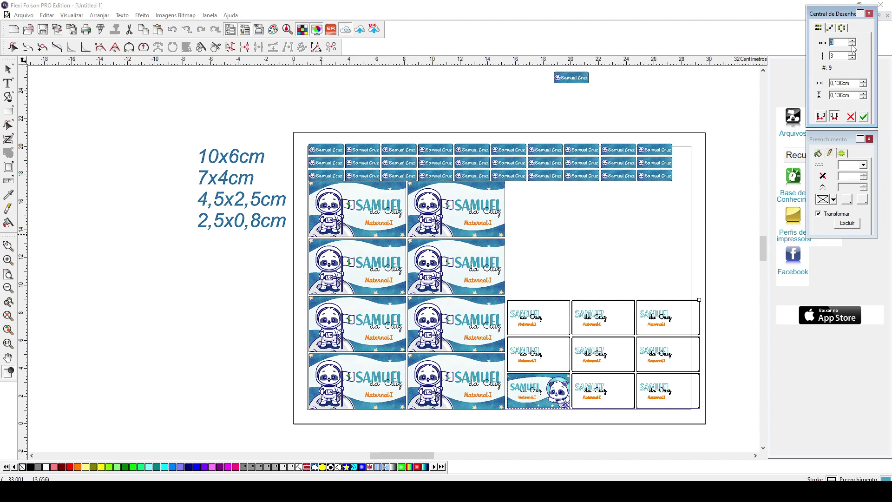
# - Apply the copy grid, giving two columns of six 4.5x2.5cm labels beside the name tags
pyautogui.click(863, 117)
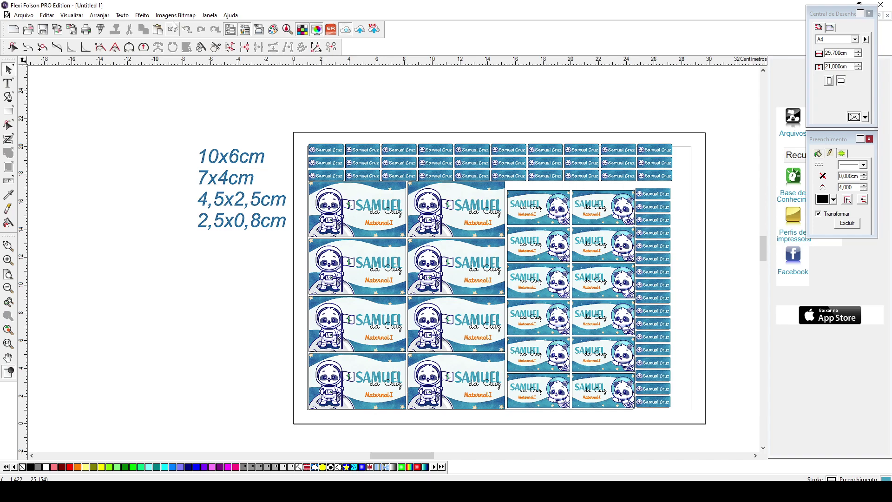
# - Show the object list and expand Página 1 and Camada 1 to reach the label objects
pyautogui.moveTo(300, 138); pyautogui.dragTo(677, 428)
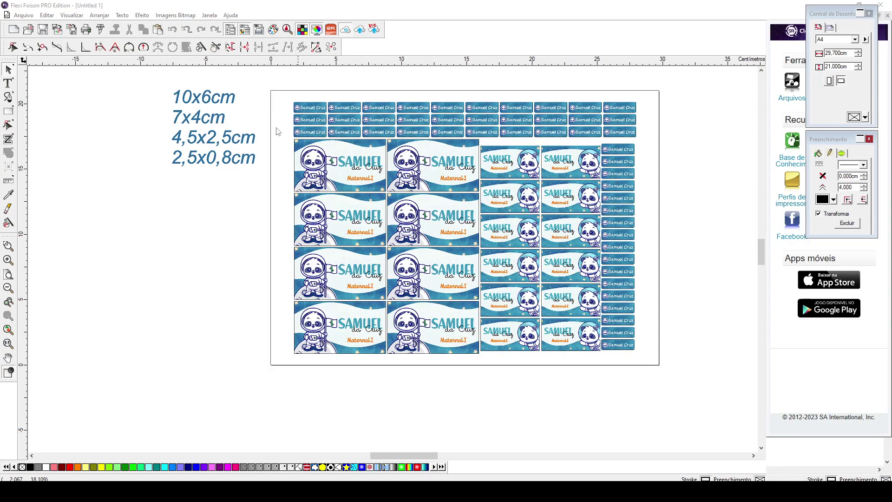
pyautogui.click(294, 178)
pyautogui.click(229, 180)
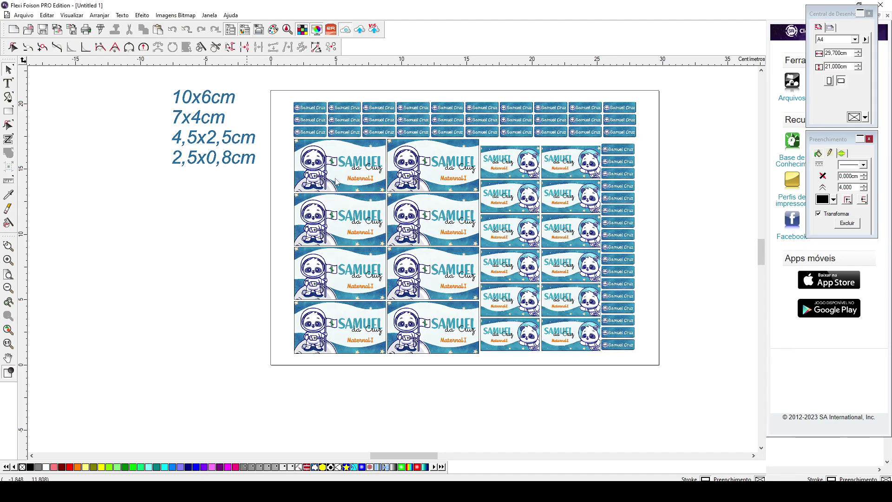
pyautogui.click(261, 35)
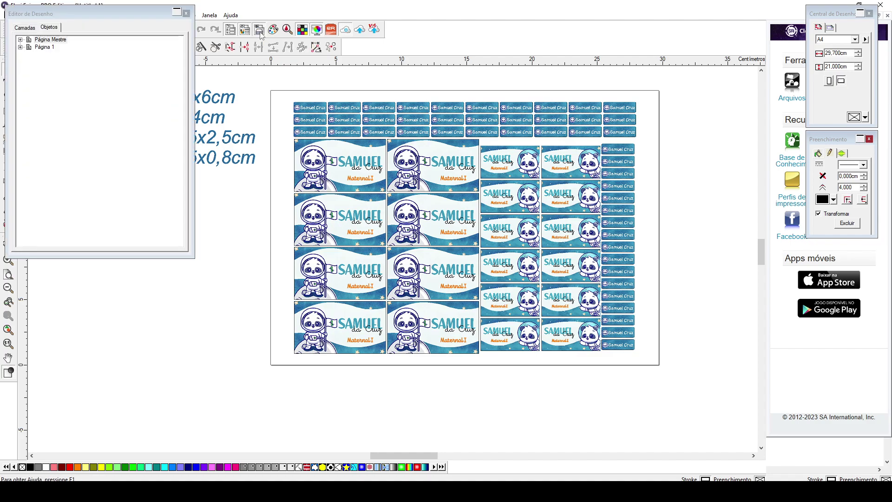
pyautogui.click(20, 47)
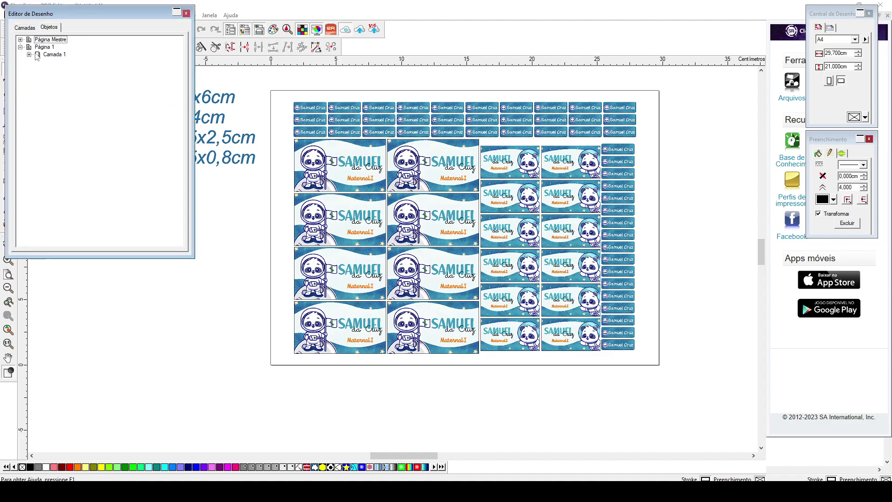
pyautogui.click(28, 54)
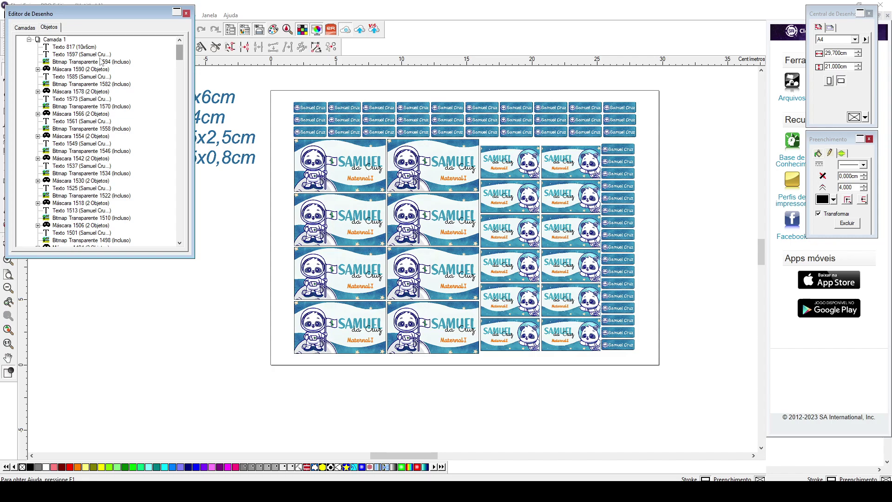
pyautogui.click(69, 55)
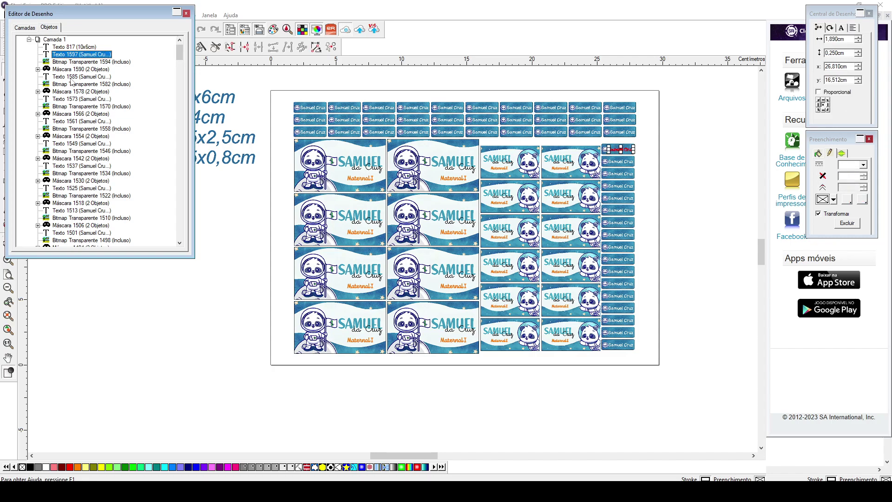
pyautogui.keyDown('ctrl'); pyautogui.click(74, 77); pyautogui.keyUp('ctrl')
pyautogui.keyDown('ctrl'); pyautogui.click(68, 100); pyautogui.keyUp('ctrl')
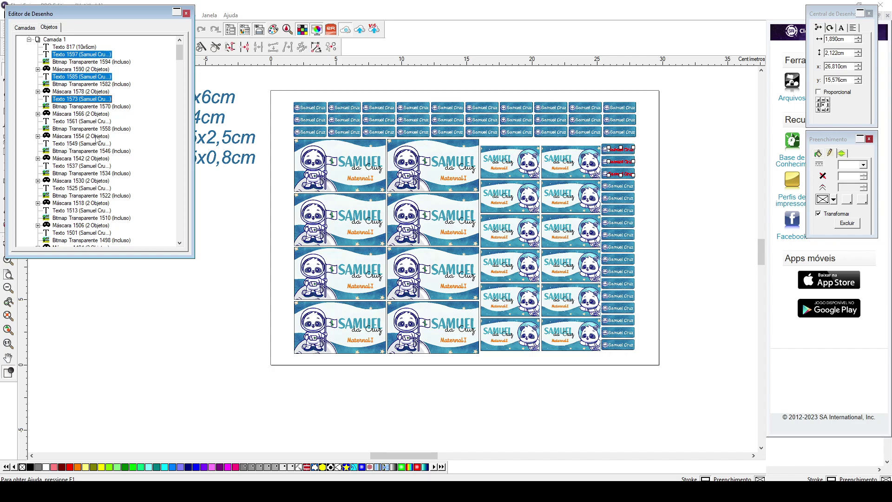
pyautogui.keyDown('ctrl'); pyautogui.click(71, 122); pyautogui.keyUp('ctrl')
pyautogui.click(137, 132)
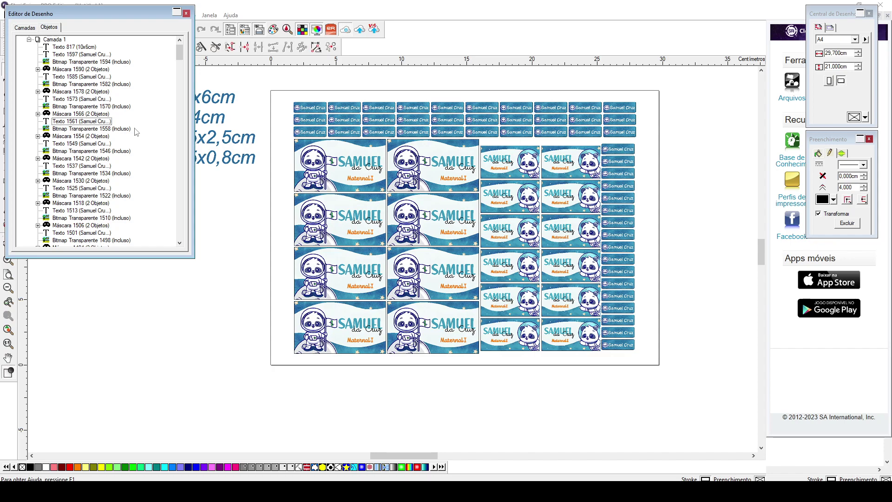
# - Select the Retângulo cut rectangles, group them with Ctrl+G and give them a Red outline
pyautogui.moveTo(178, 52); pyautogui.dragTo(185, 200)
pyautogui.press('Tab')
pyautogui.keyDown('shift'); pyautogui.click(69, 196); pyautogui.keyUp('shift')
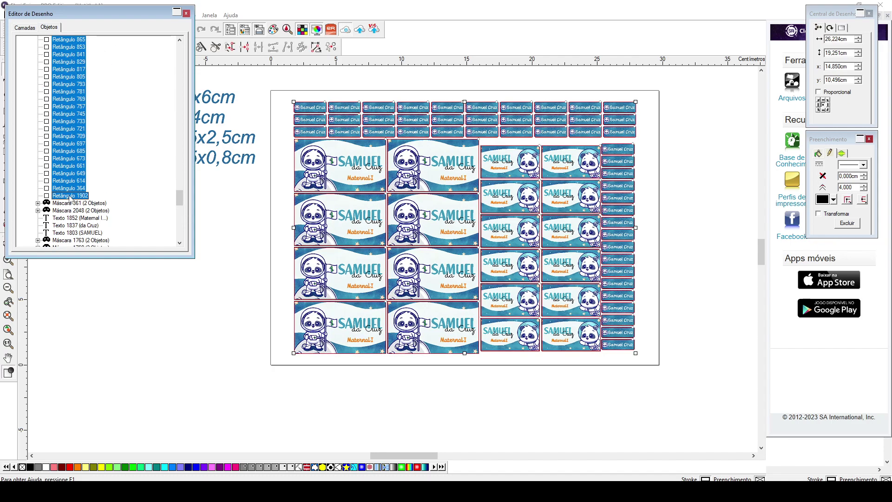
pyautogui.hotkey('ctrl', 'g')
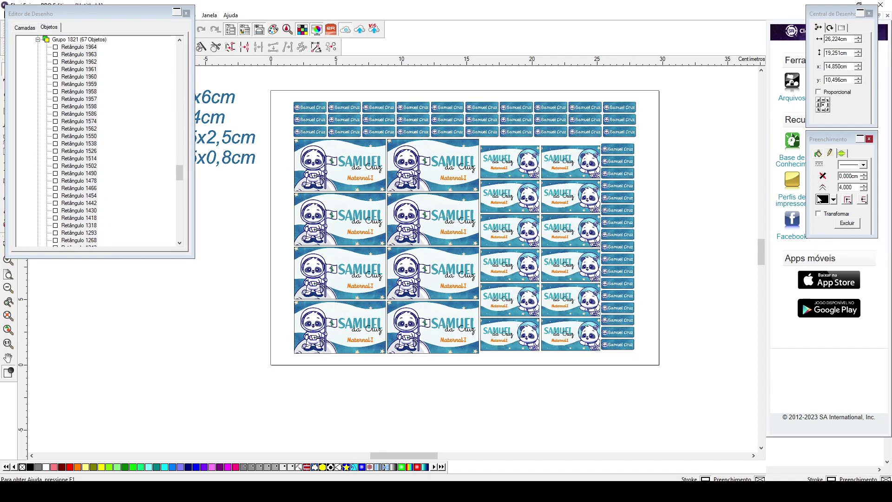
pyautogui.click(822, 199)
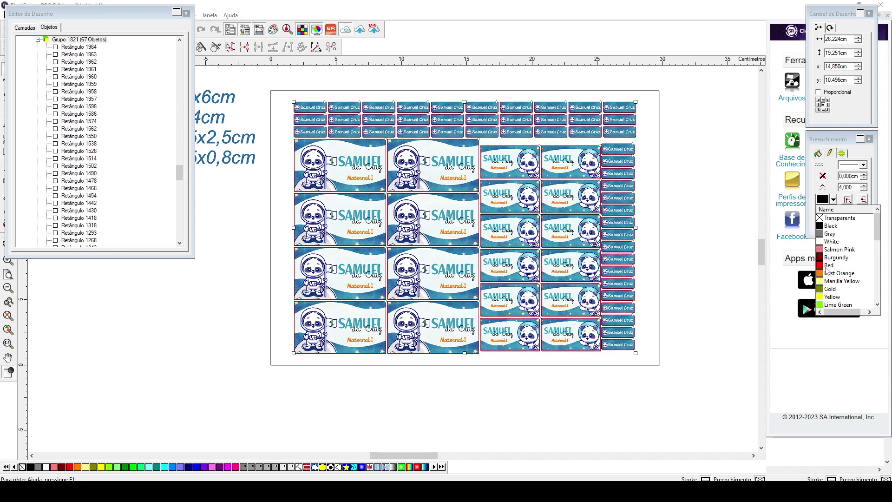
pyautogui.click(826, 266)
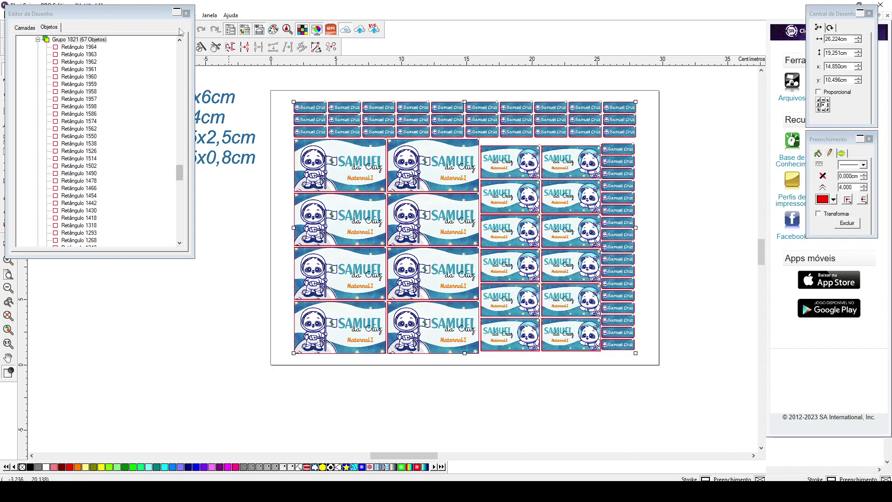
pyautogui.click(176, 12)
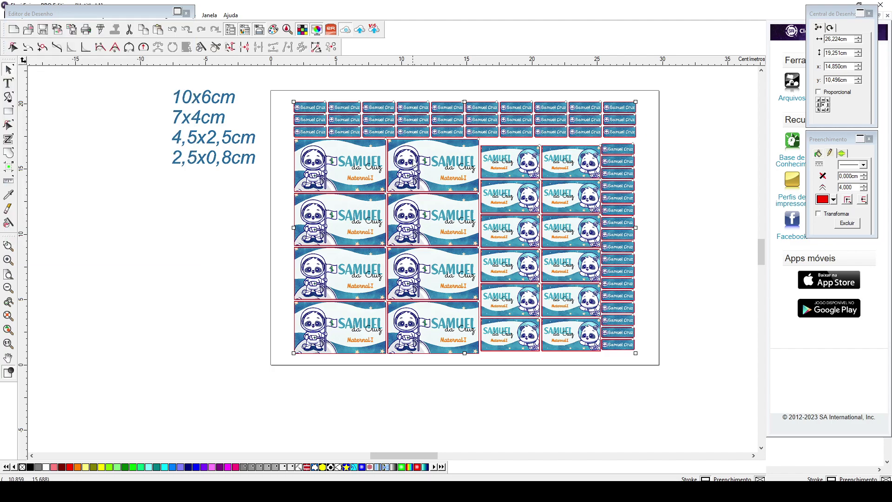
pyautogui.moveTo(153, 19); pyautogui.dragTo(124, 117)
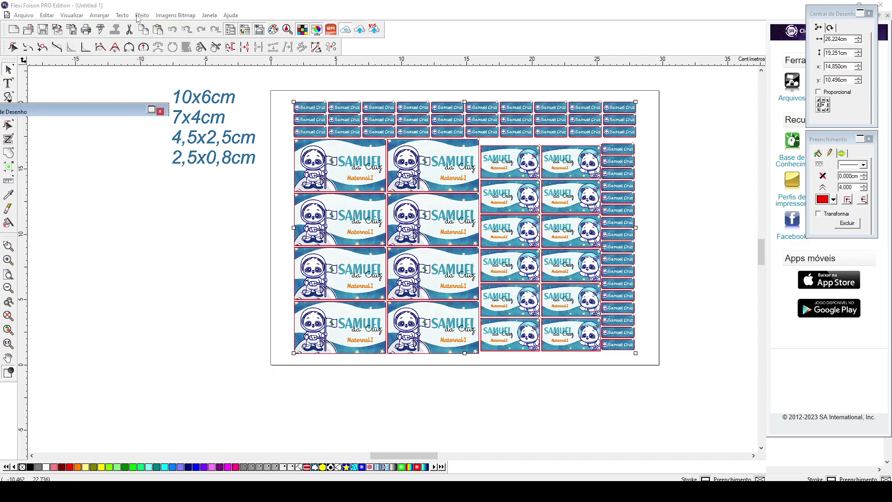
# - Ungroup the red cut rectangles
pyautogui.click(123, 16)
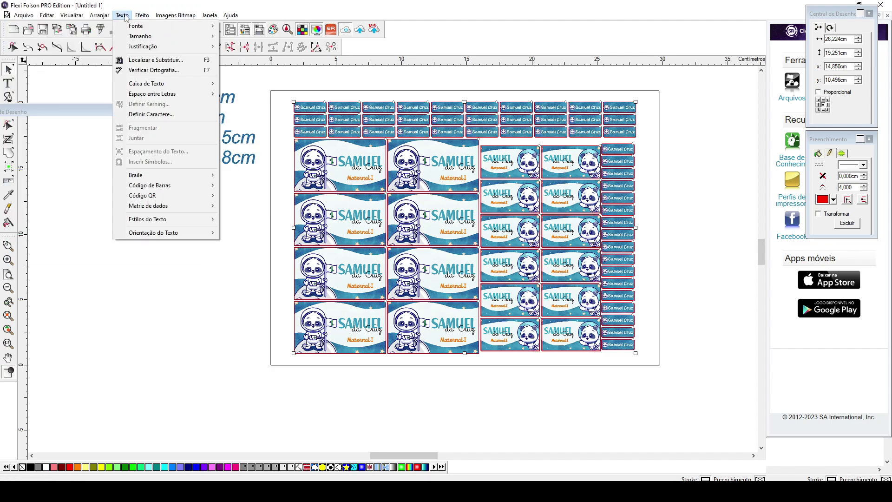
pyautogui.moveTo(106, 19)
pyautogui.moveTo(218, 29)
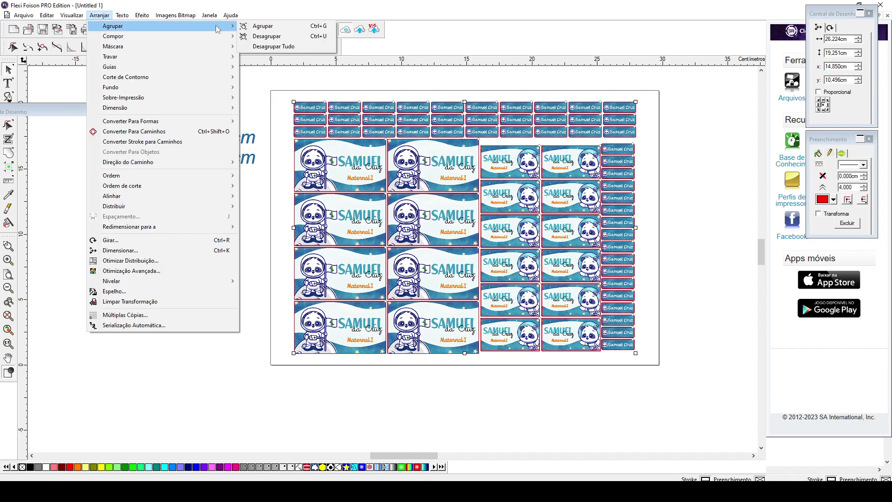
pyautogui.click(270, 47)
# - Add Marca de Corte de Contorno registration marks with a 0,300cm margin at the corners
pyautogui.click(122, 17)
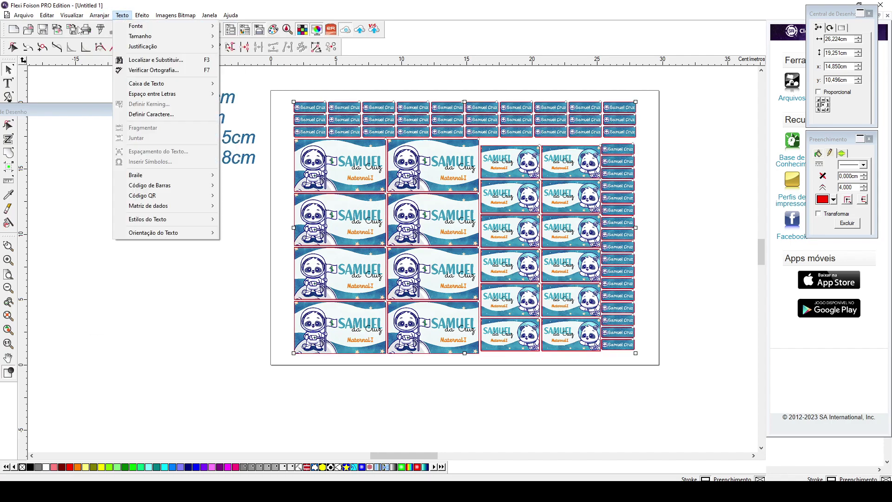
pyautogui.moveTo(106, 17)
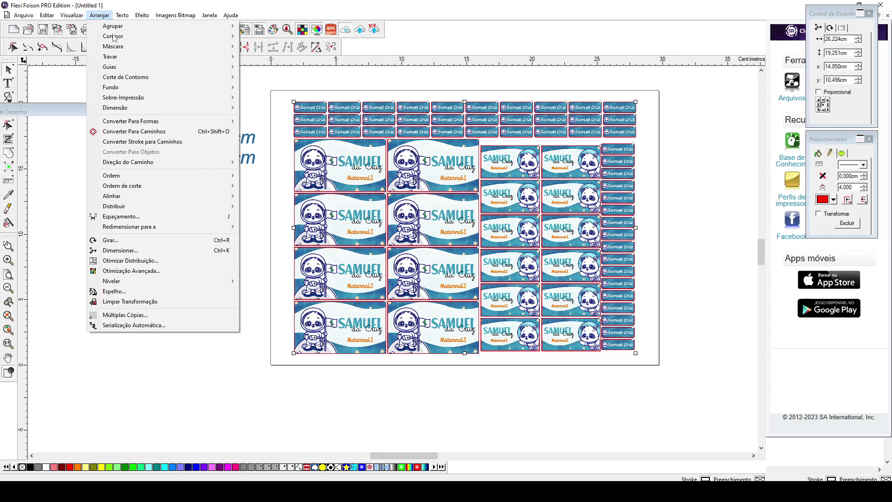
pyautogui.moveTo(161, 19)
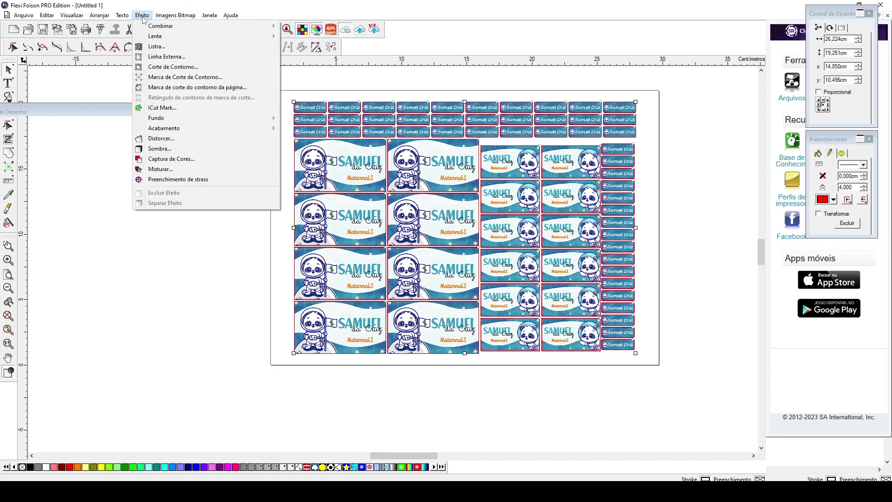
pyautogui.click(152, 77)
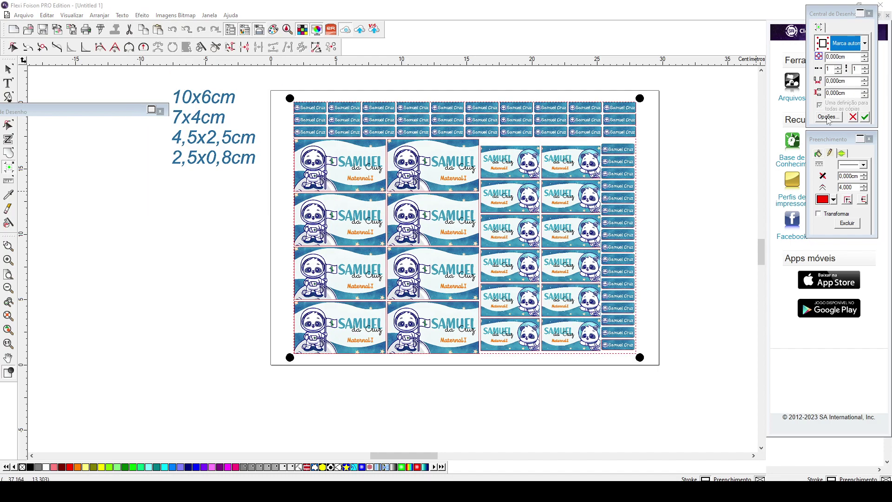
pyautogui.click(827, 117)
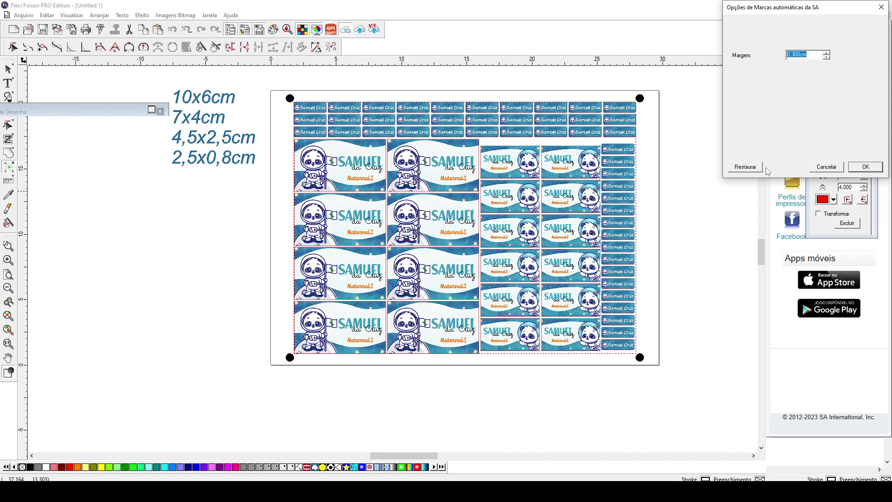
pyautogui.click(876, 170)
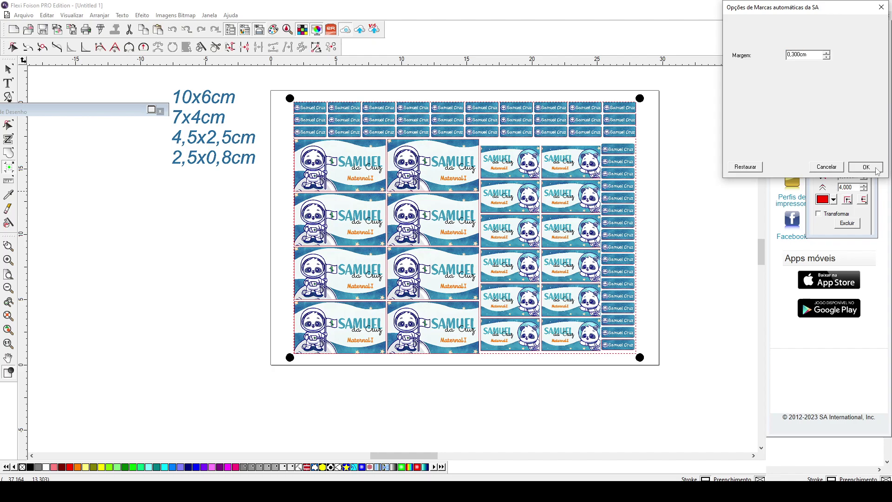
pyautogui.click(875, 169)
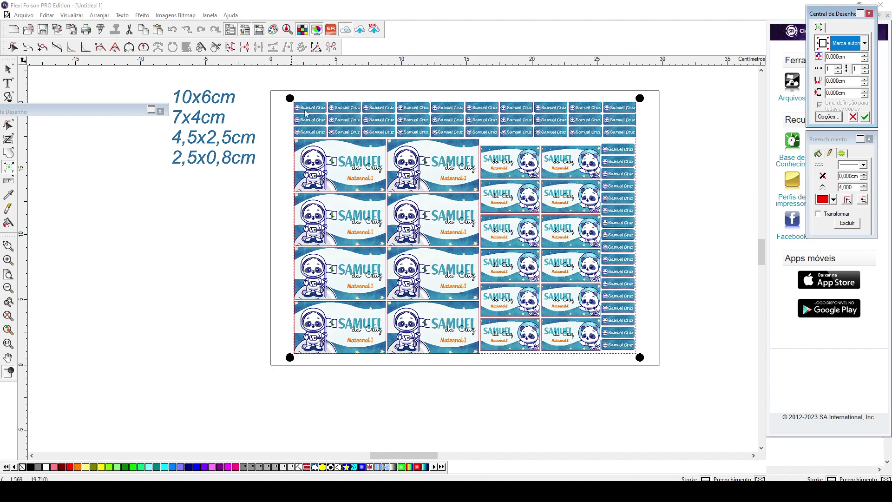
pyautogui.click(864, 118)
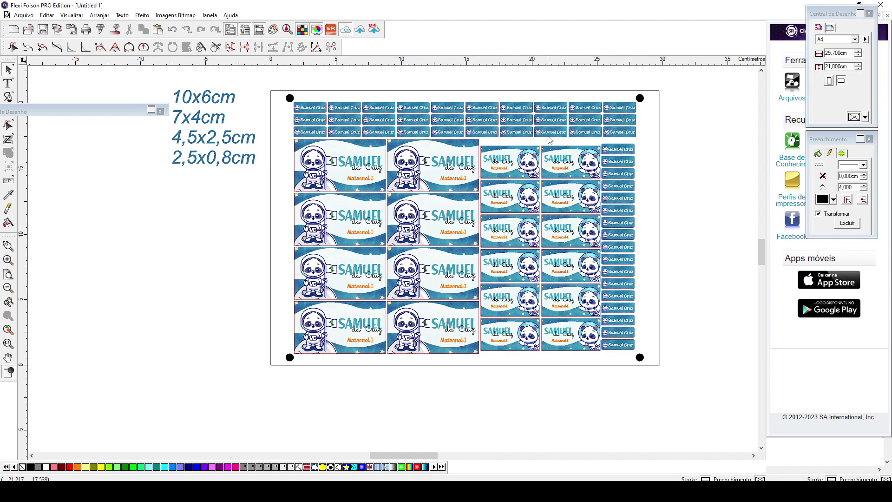